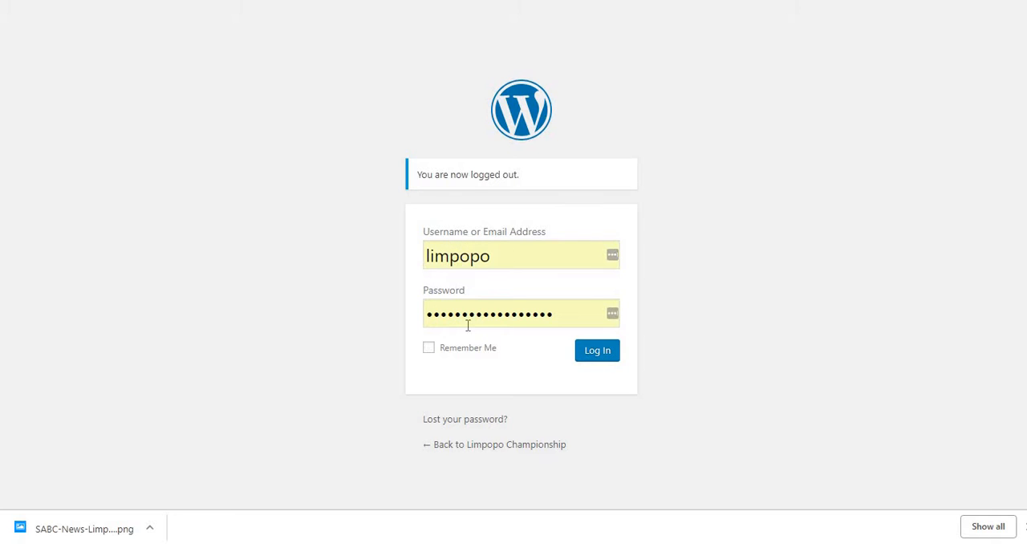
# Step: Log in to the site with the prefilled credentials and start a new post
pyautogui.click(601, 359)
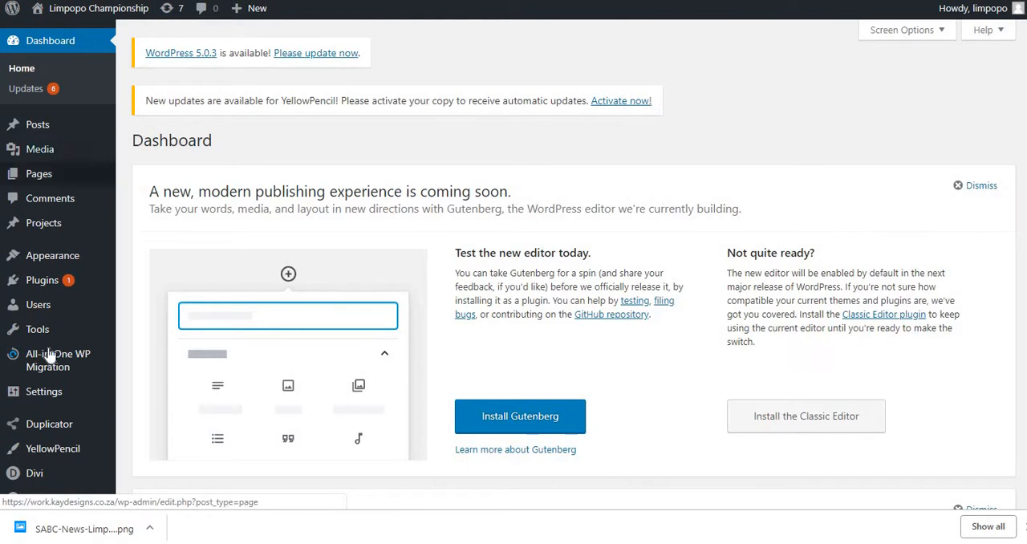
pyautogui.moveTo(34, 126)
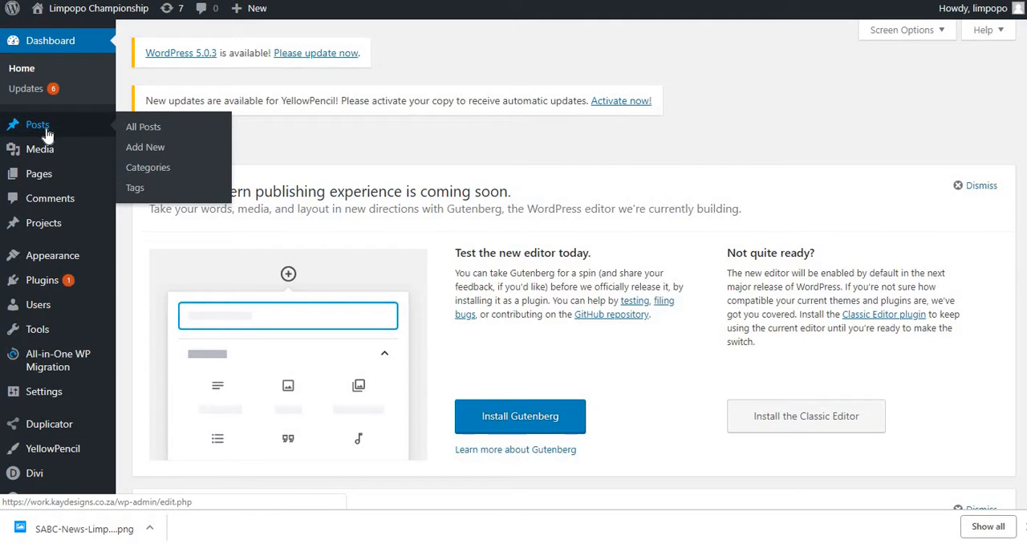
pyautogui.click(155, 151)
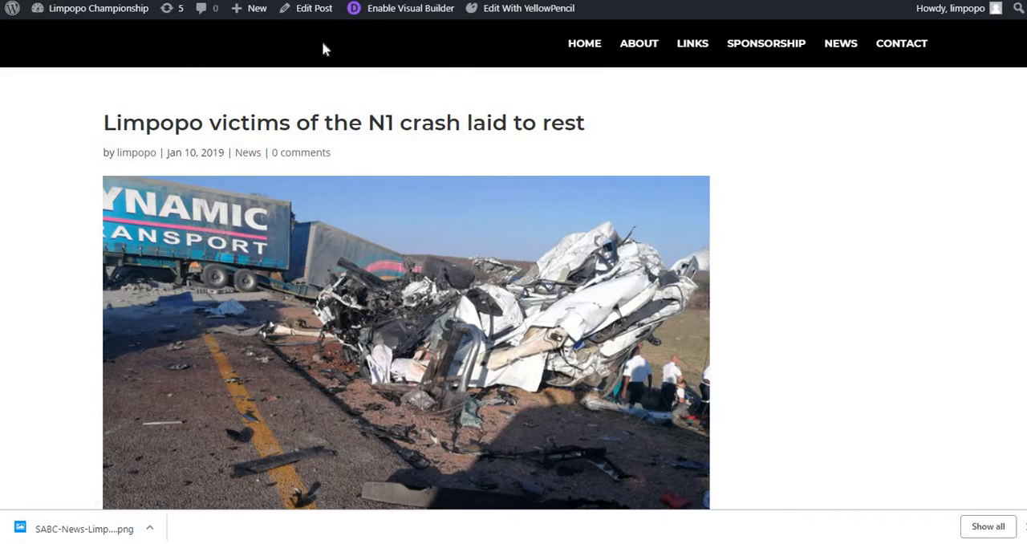
# Step: View the live site's home page and switch its News slider to the other post
pyautogui.click(585, 47)
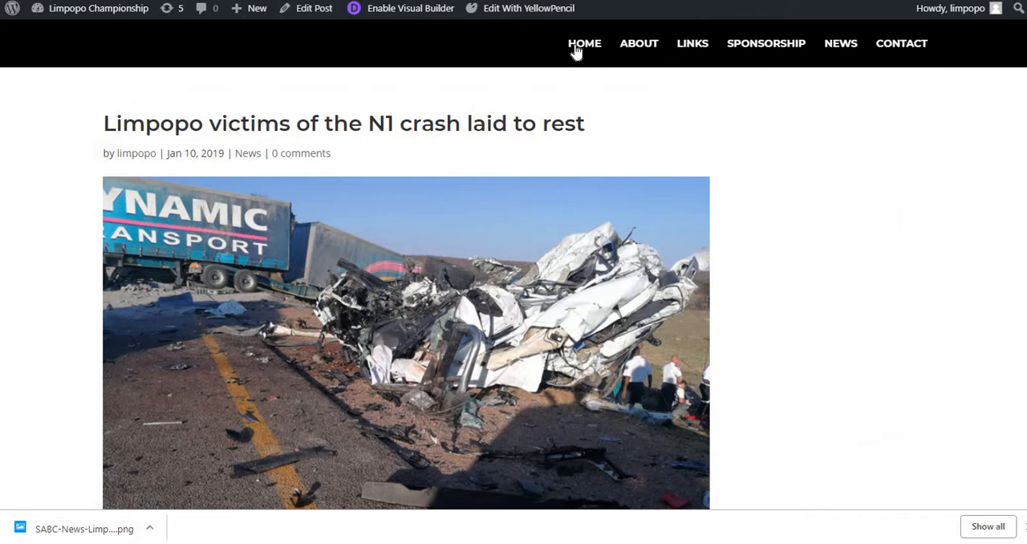
pyautogui.moveTo(113, 11)
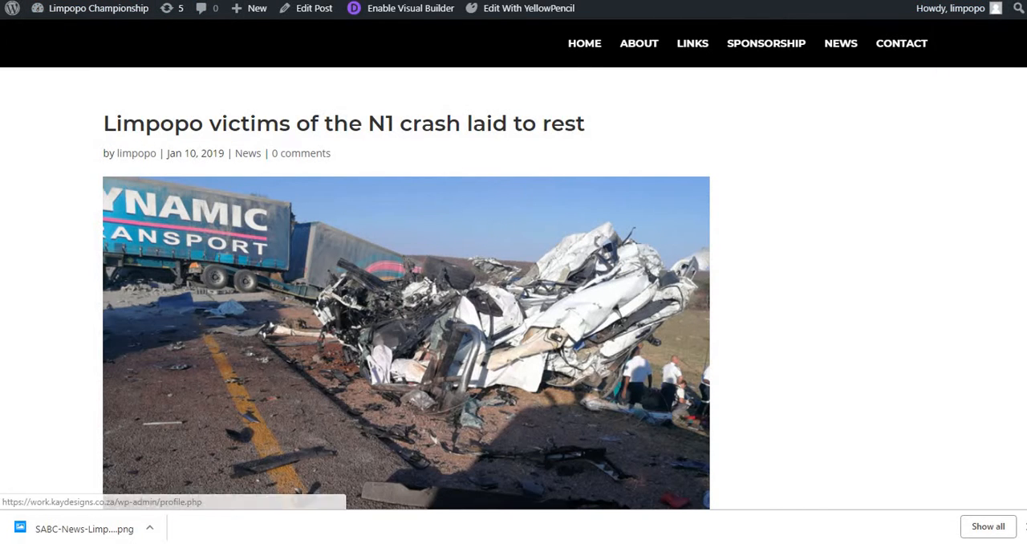
pyautogui.press('Return')
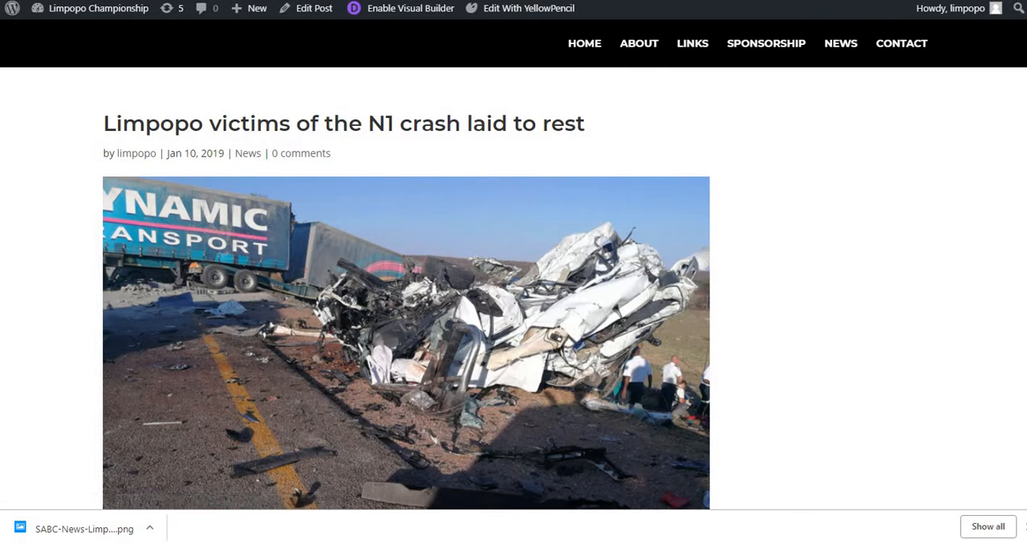
pyautogui.scroll(-15, 739, 193)
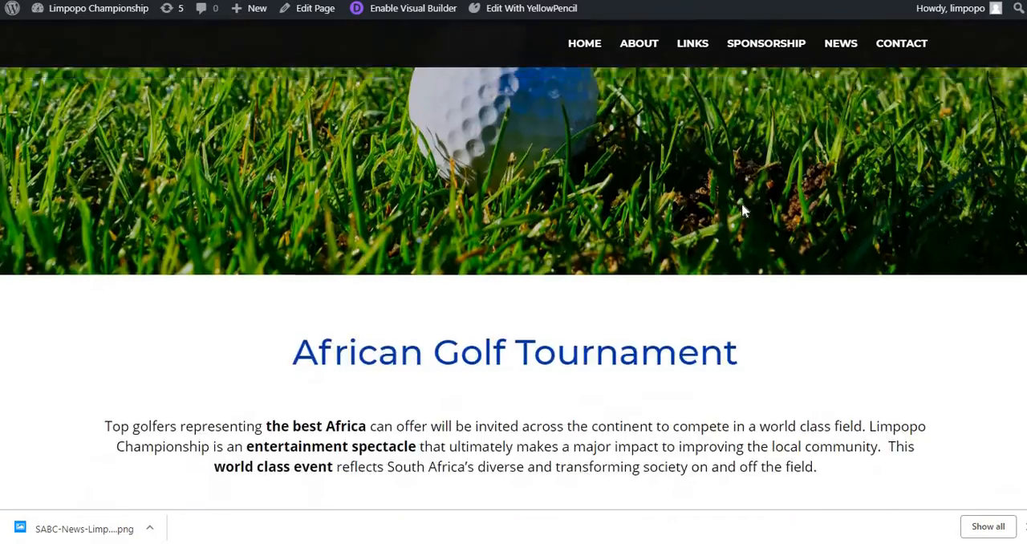
pyautogui.scroll(-12, 750, 215)
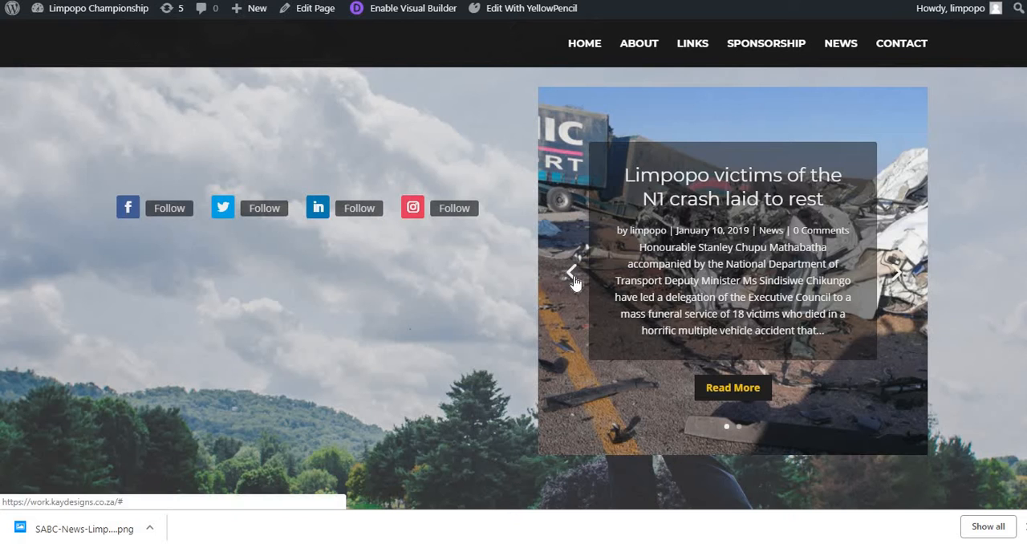
pyautogui.click(566, 273)
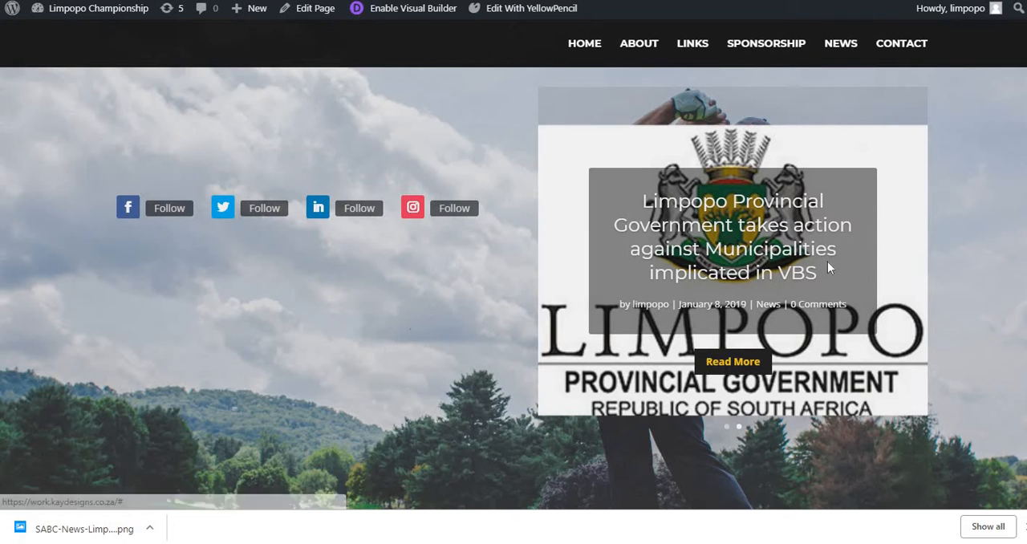
# Step: View the slider's post about municipalities implicated in VBS, and return to the home page
pyautogui.scroll(-2, 964, 242)
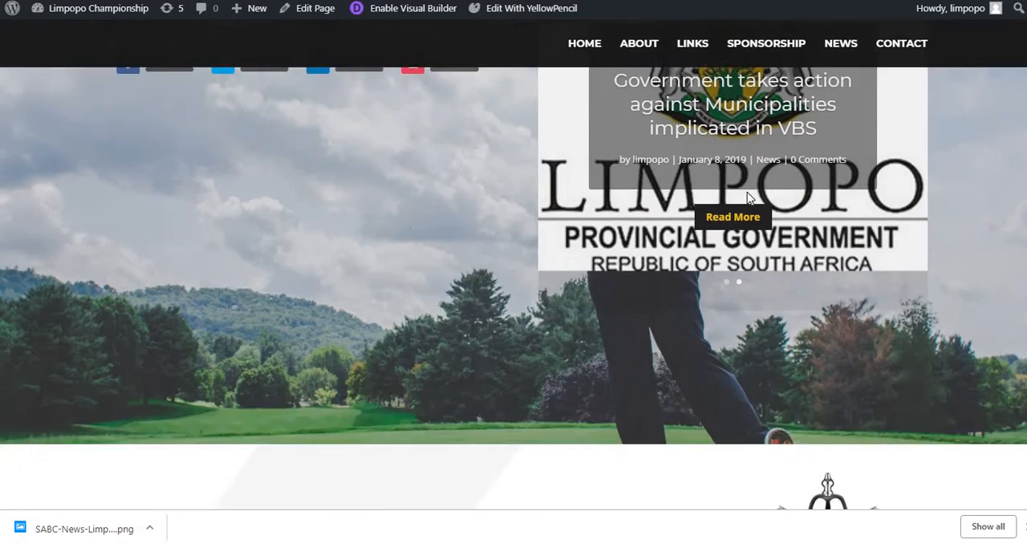
pyautogui.scroll(2, 923, 219)
pyautogui.scroll(-5, 872, 223)
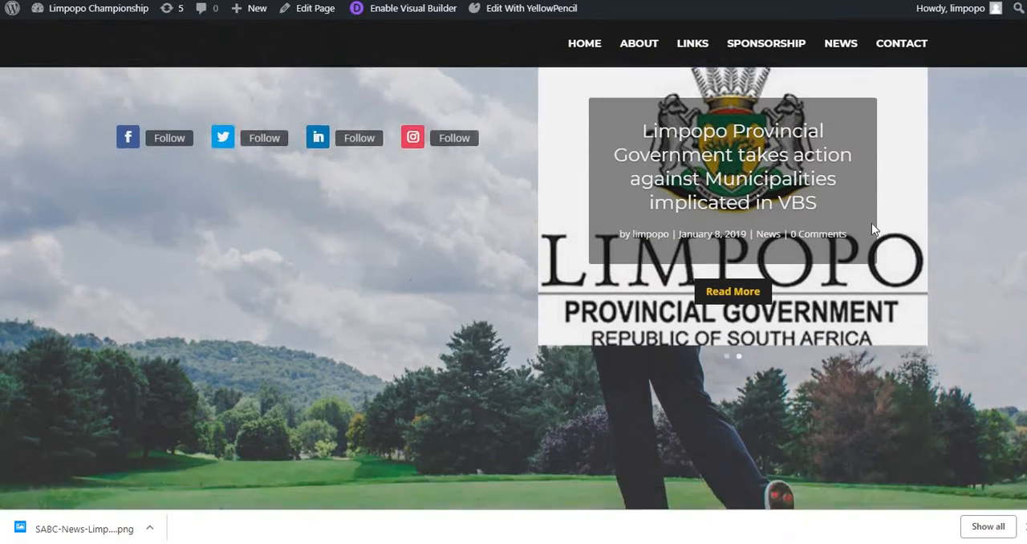
pyautogui.scroll(4, 923, 129)
pyautogui.scroll(1, 923, 186)
pyautogui.scroll(-1, 913, 220)
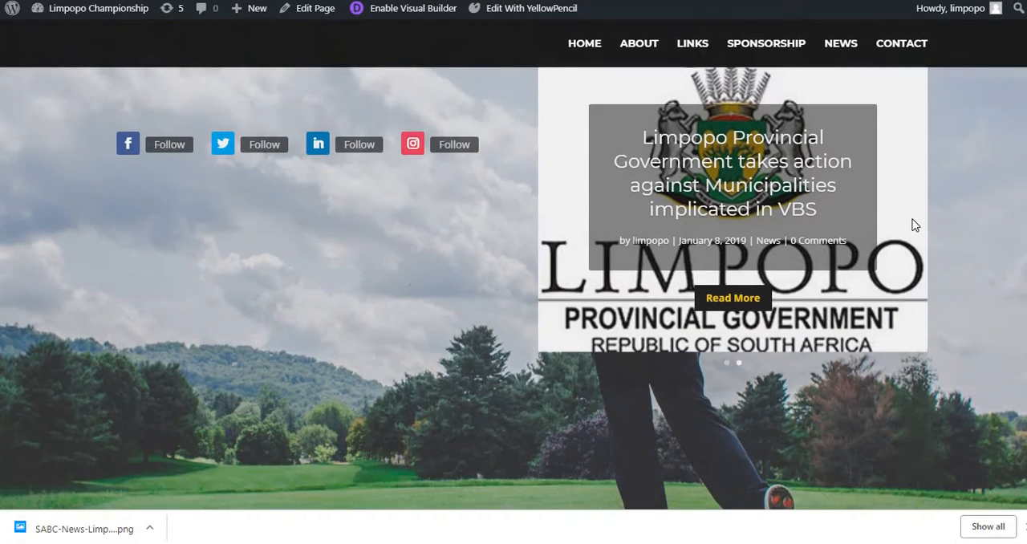
pyautogui.click(819, 199)
pyautogui.scroll(2, 771, 220)
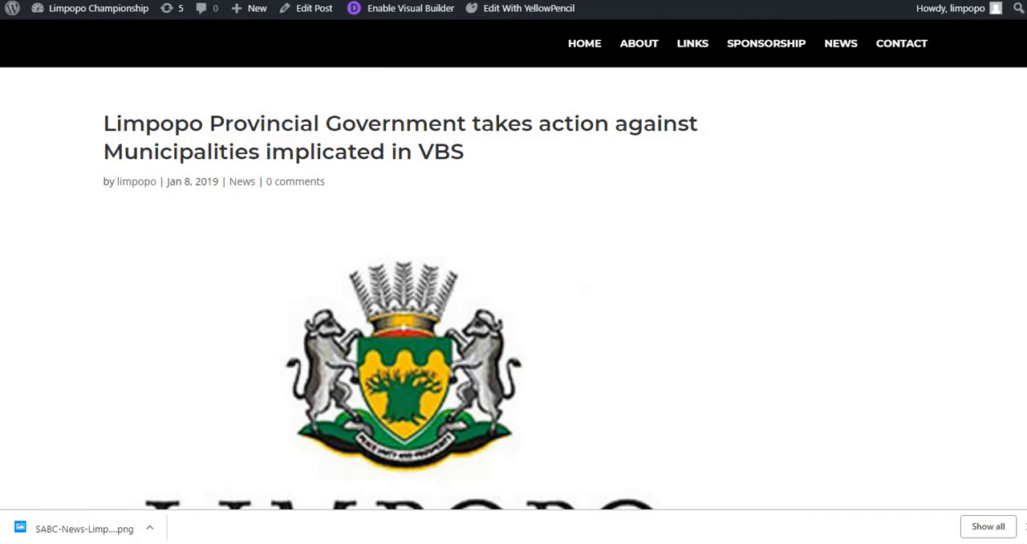
pyautogui.hotkey('alt', 'Left')
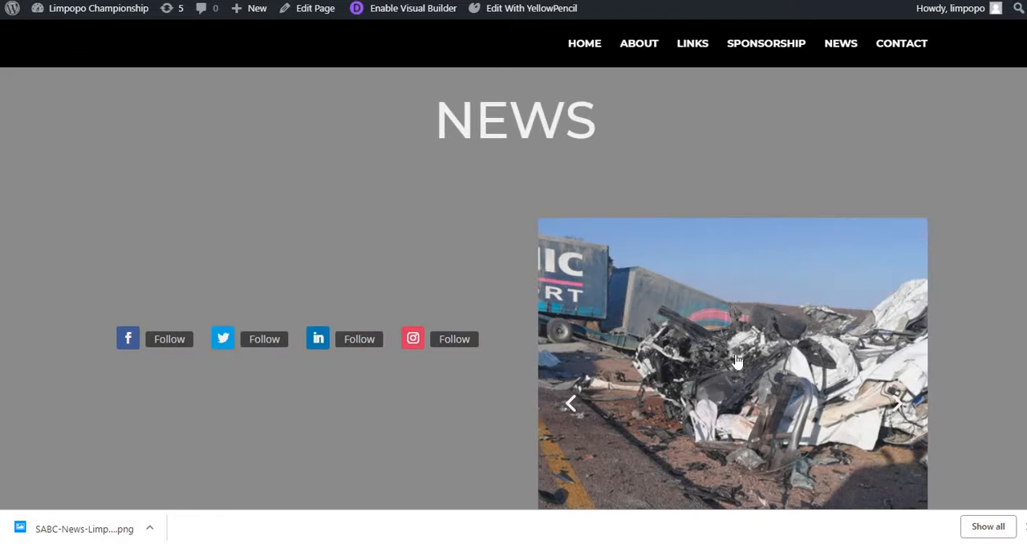
# Step: Open the full post on the Limpopo victims of the N1 crash from the News slider and read through it
pyautogui.scroll(-3, 612, 315)
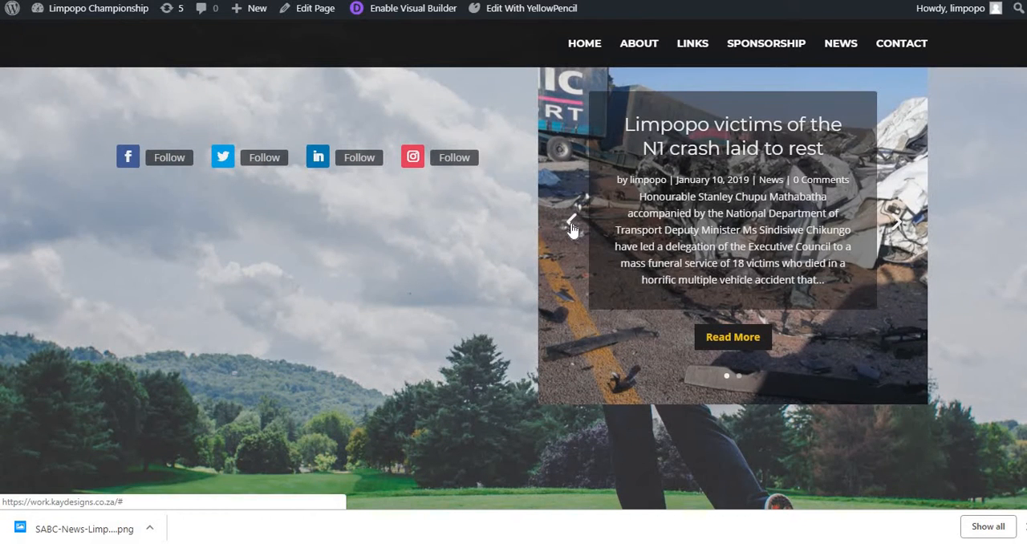
pyautogui.scroll(1, 715, 230)
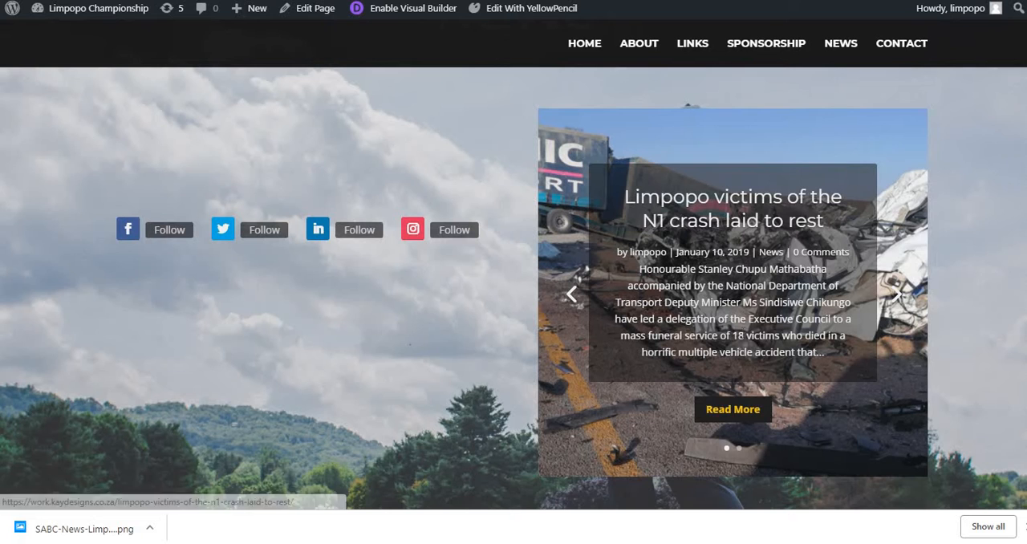
pyautogui.click(730, 411)
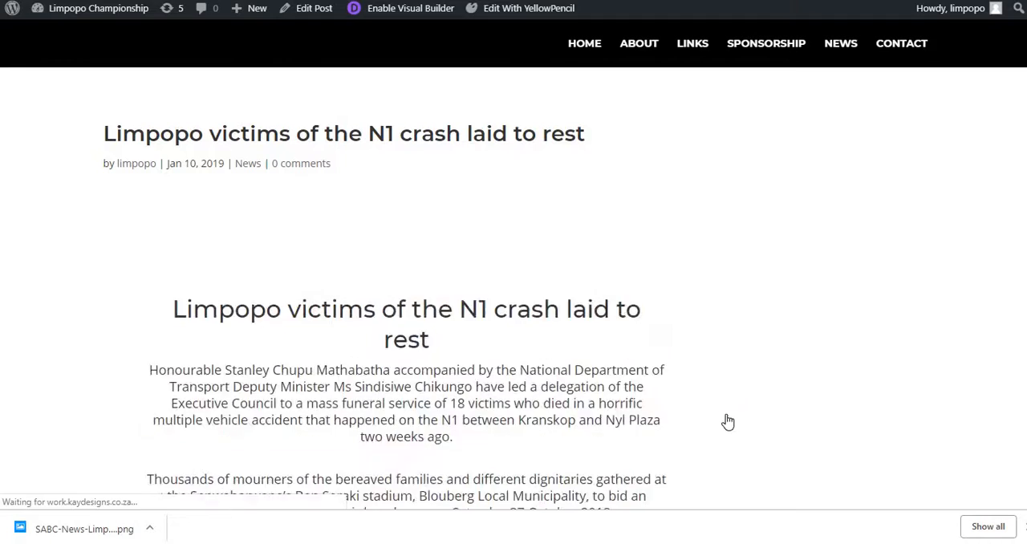
pyautogui.scroll(-8, 381, 237)
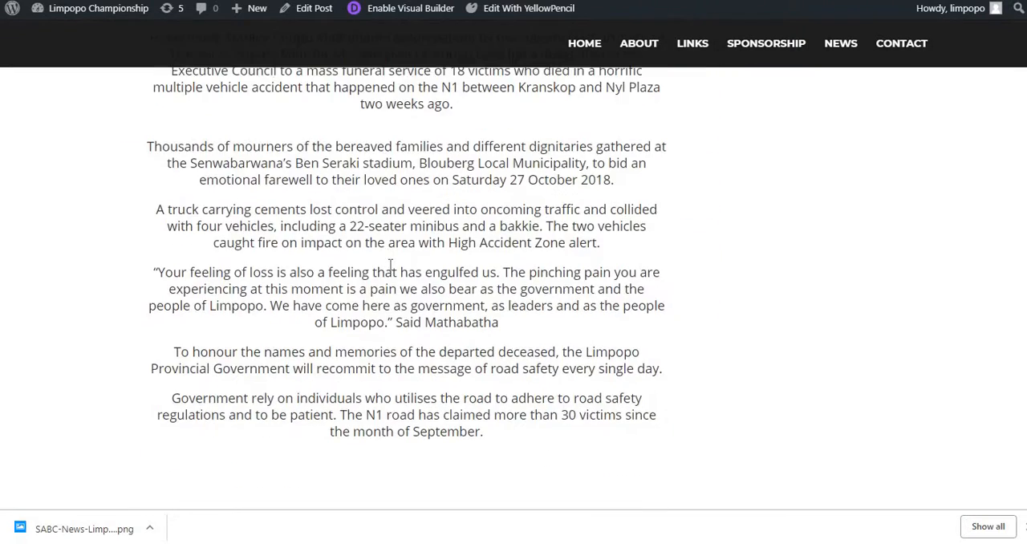
pyautogui.scroll(10, 390, 265)
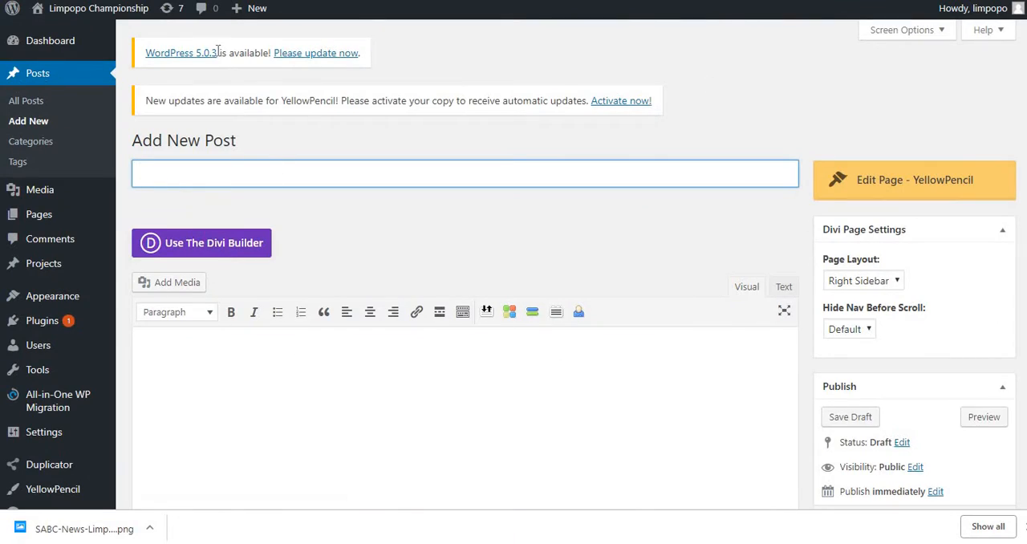
# Step: Switch to the Limpopo Provincial Government website and open page 2 of its article list
pyautogui.moveTo(45, 60)
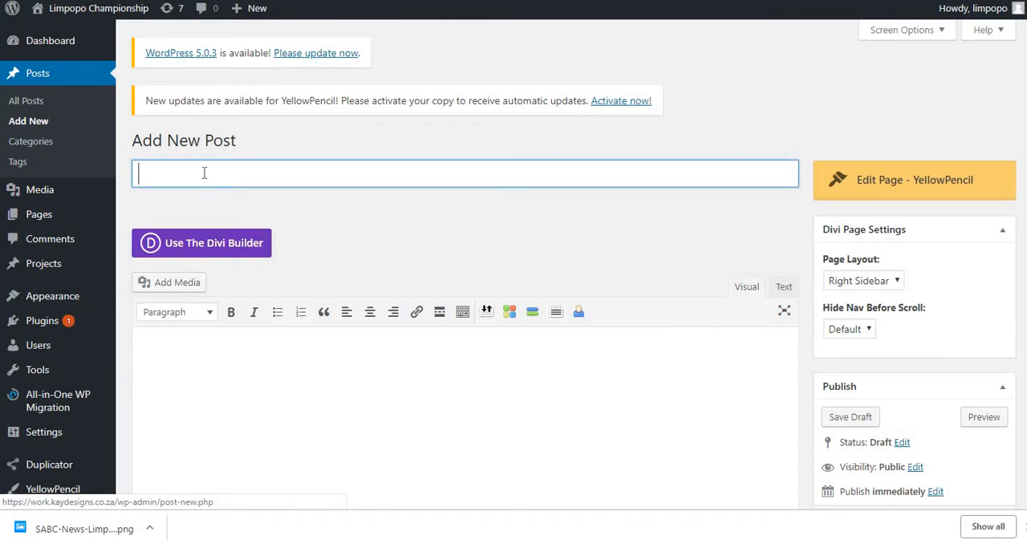
pyautogui.click(377, 1)
pyautogui.hotkey('alt', 'Left')
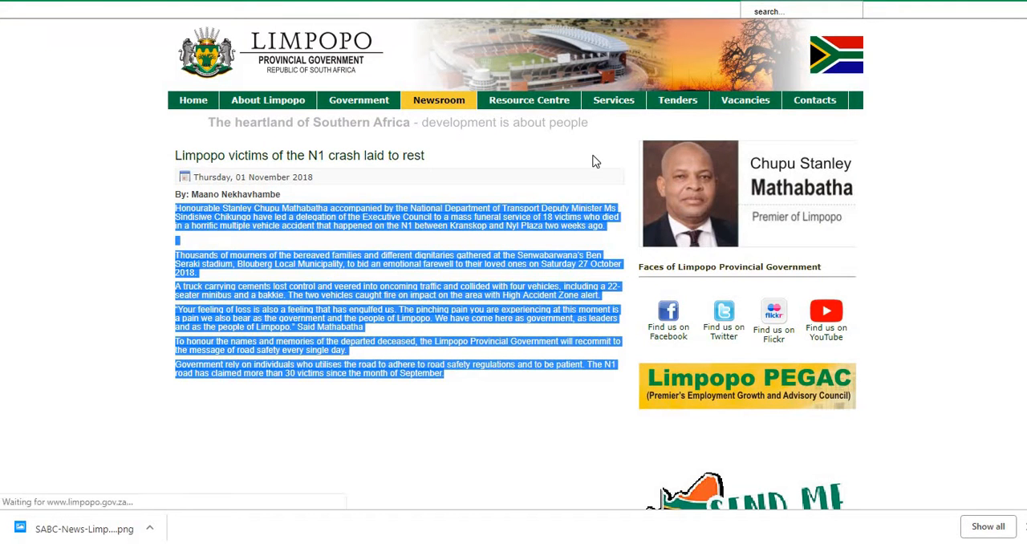
pyautogui.scroll(-2, 307, 268)
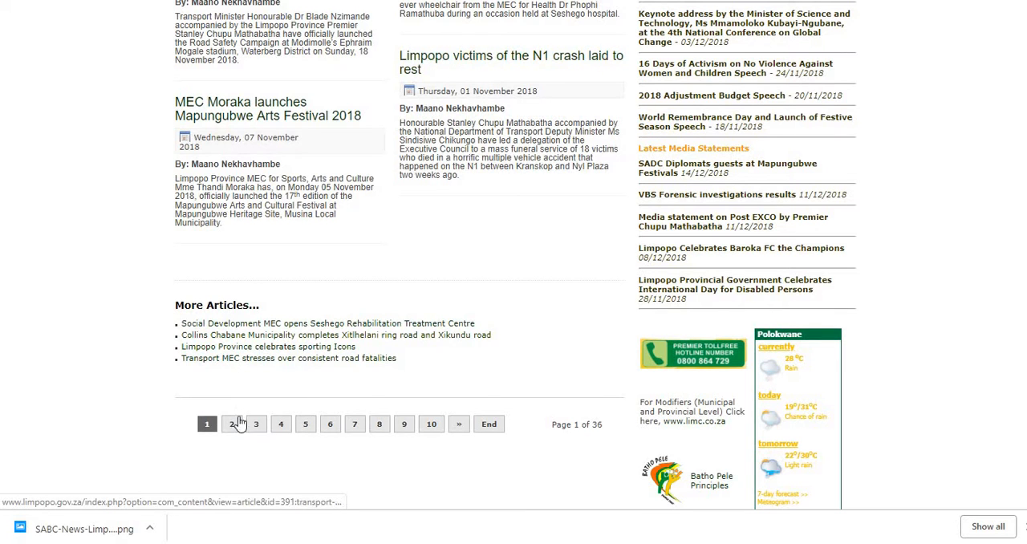
pyautogui.click(233, 425)
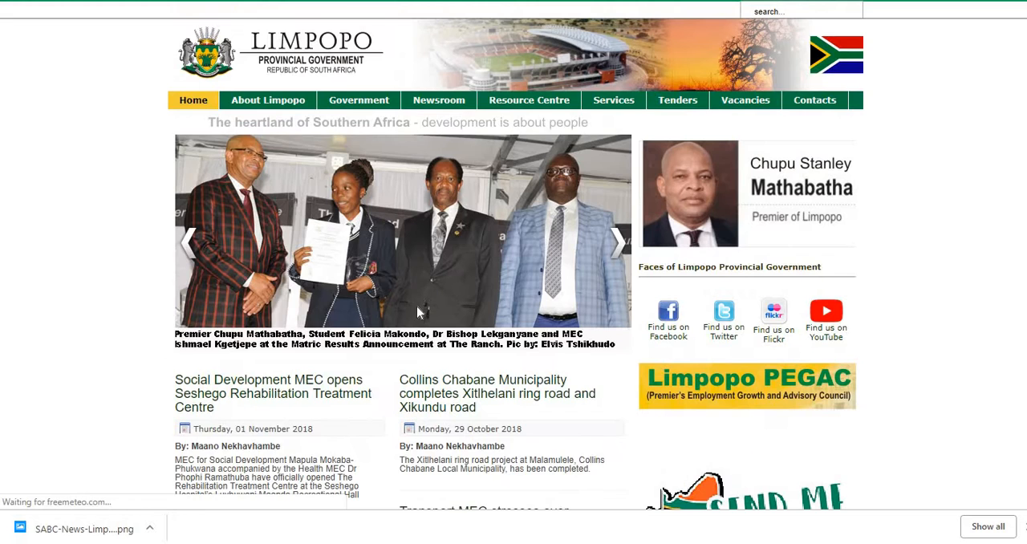
pyautogui.scroll(-2, 294, 270)
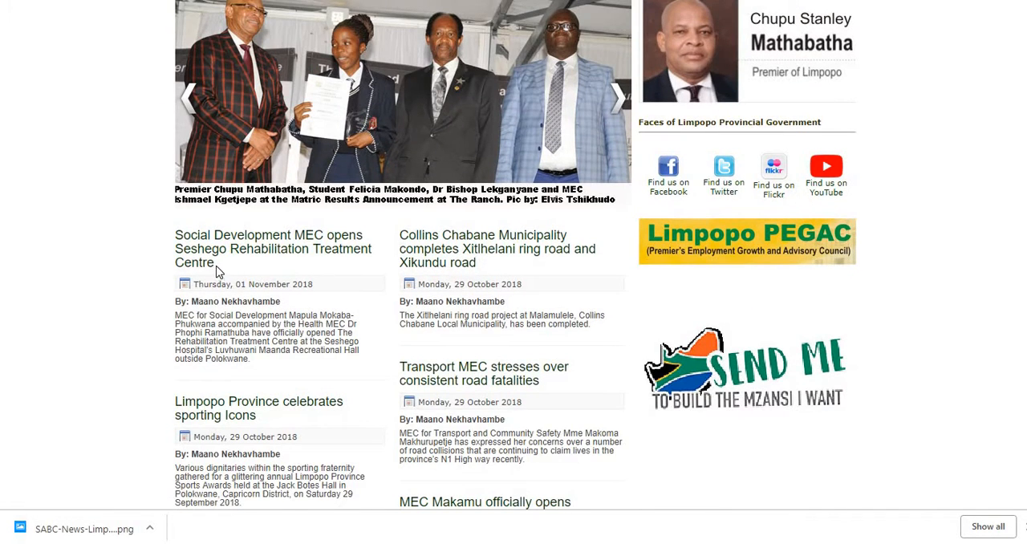
# Step: Copy the article headline "Limpopo Province celebrates sporting Icons"
pyautogui.moveTo(217, 271); pyautogui.dragTo(180, 231)
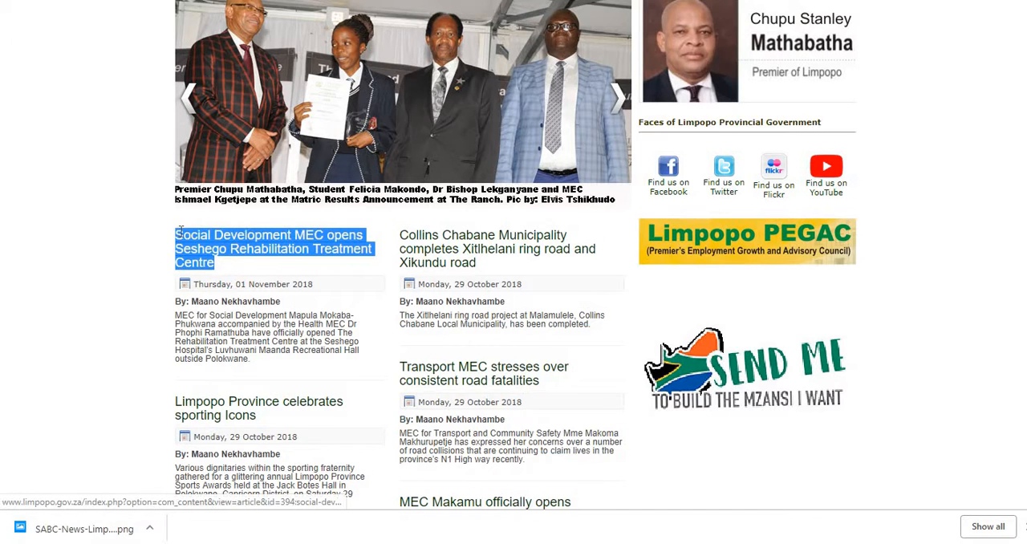
pyautogui.click(154, 238)
pyautogui.moveTo(262, 420); pyautogui.dragTo(193, 406)
pyautogui.rightClick(194, 403)
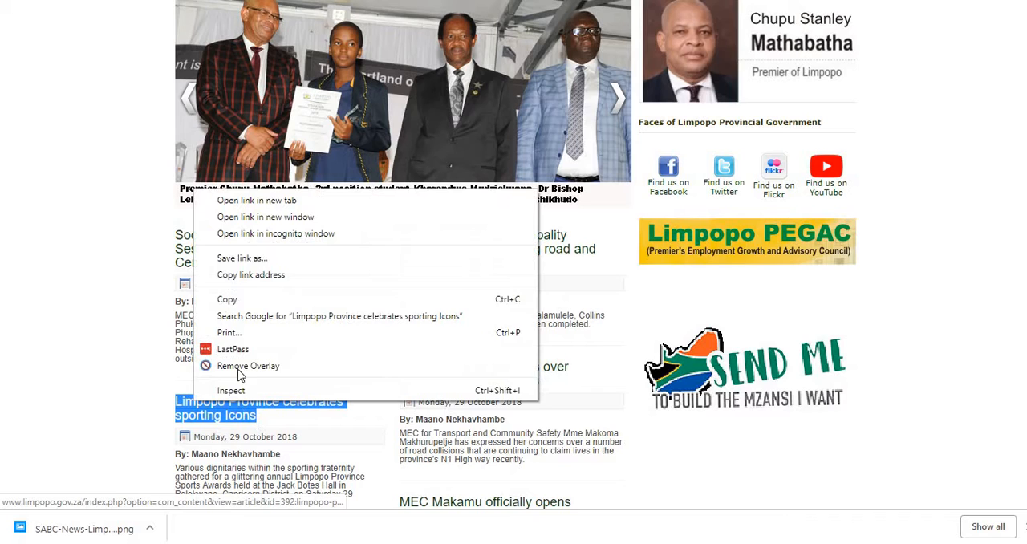
pyautogui.click(239, 302)
# Step: Paste the copied headline "Limpopo Province celebrates sporting Icons" as the title of the new WordPress post
pyautogui.click(401, 0)
pyautogui.click(546, 0)
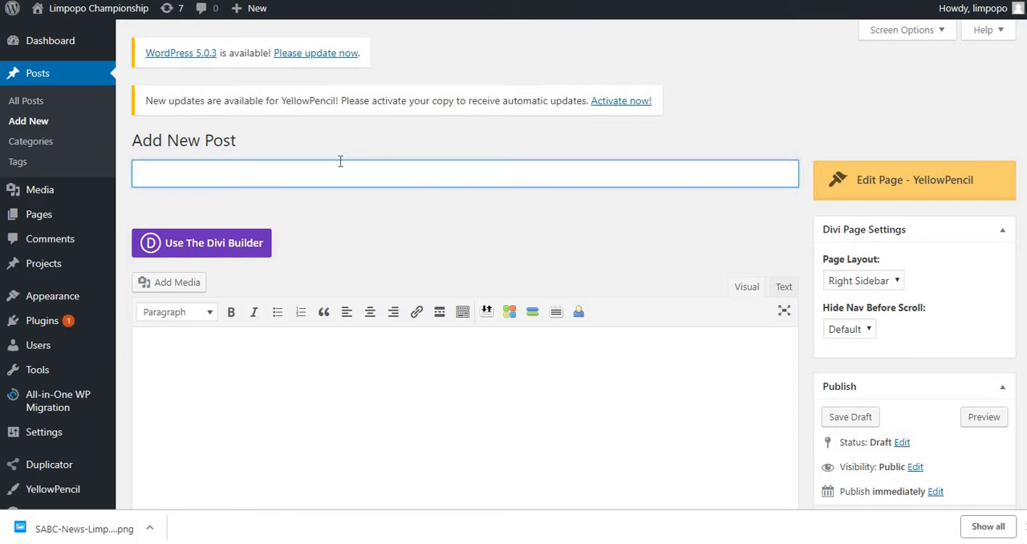
pyautogui.hotkey('ctrl', 'v')
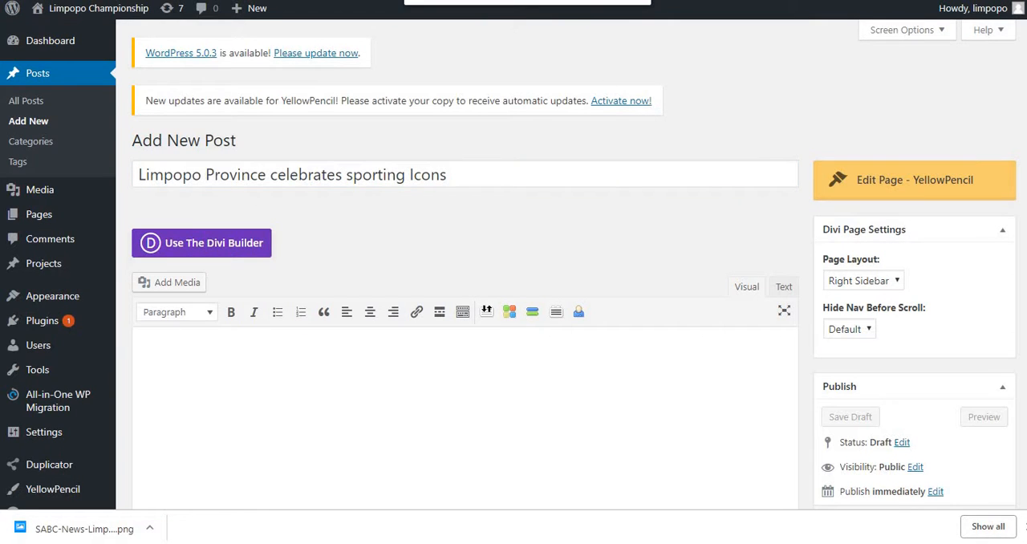
pyautogui.click(151, 165)
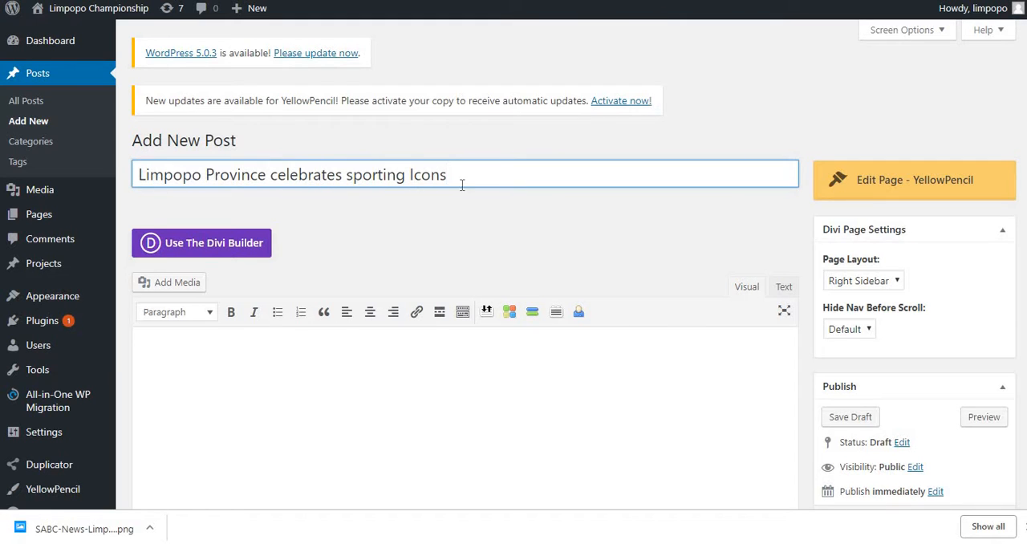
# Step: Search Google Images for the post title "Limpopo Province celebrates sporting Icons"
pyautogui.moveTo(184, 172); pyautogui.dragTo(34, 185)
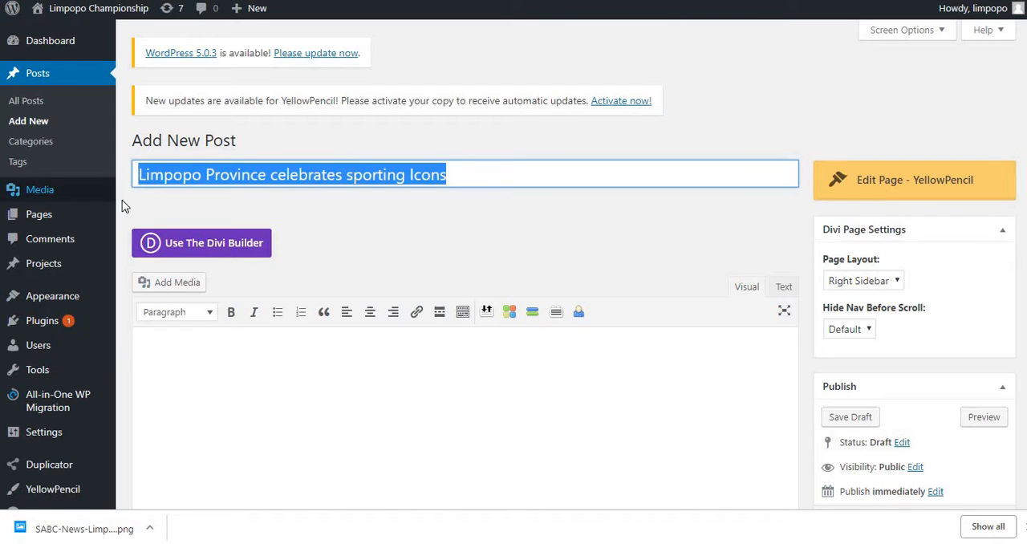
pyautogui.click(241, 0)
pyautogui.scroll(3, 238, 93)
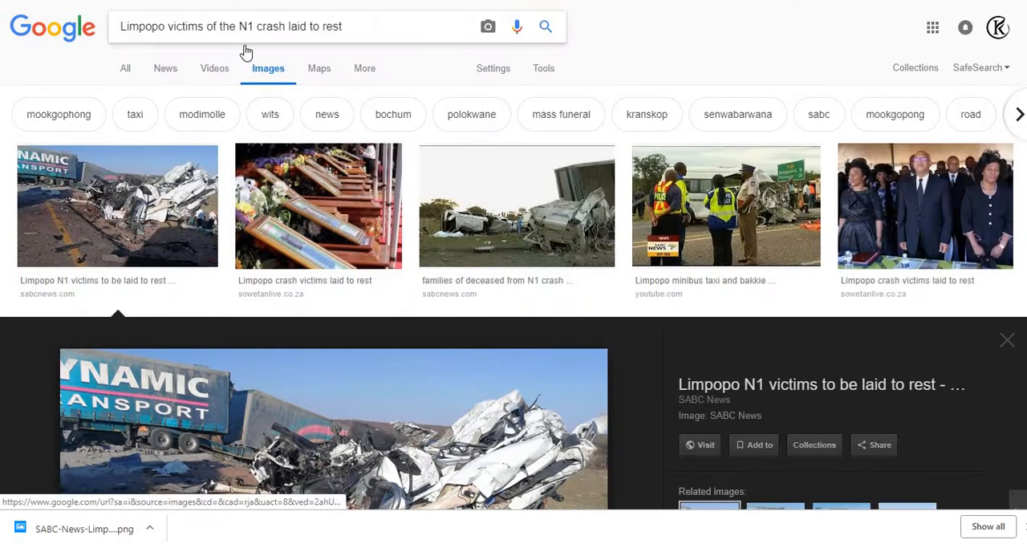
pyautogui.tripleClick(247, 26)
pyautogui.hotkey('ctrl', 'v')
pyautogui.press('Return')
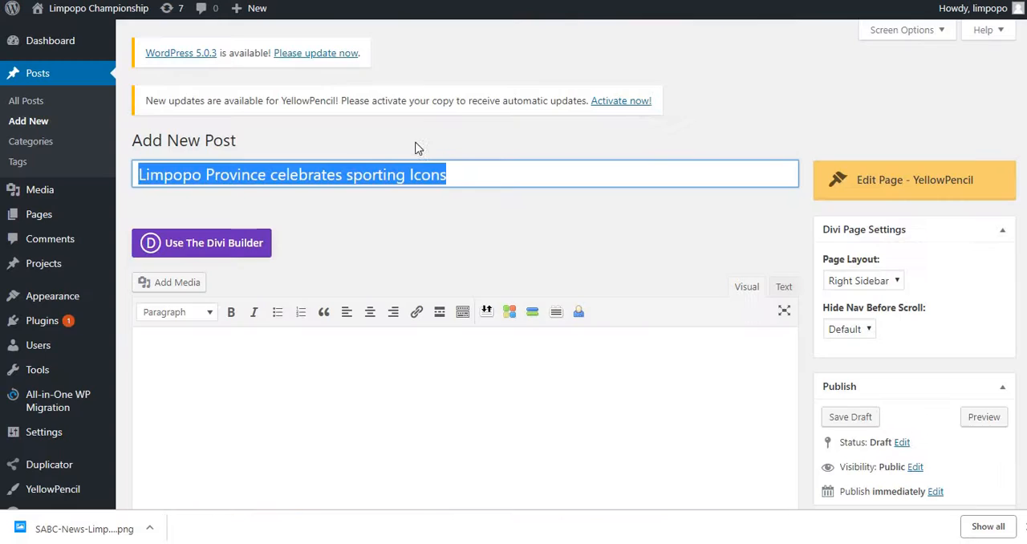
# Step: Find the photo of the saluting police officer in the Google Images results and save it as unnamed (JPEG) in the IMAGES folder
pyautogui.scroll(-5, 603, 230)
pyautogui.scroll(-2, 915, 368)
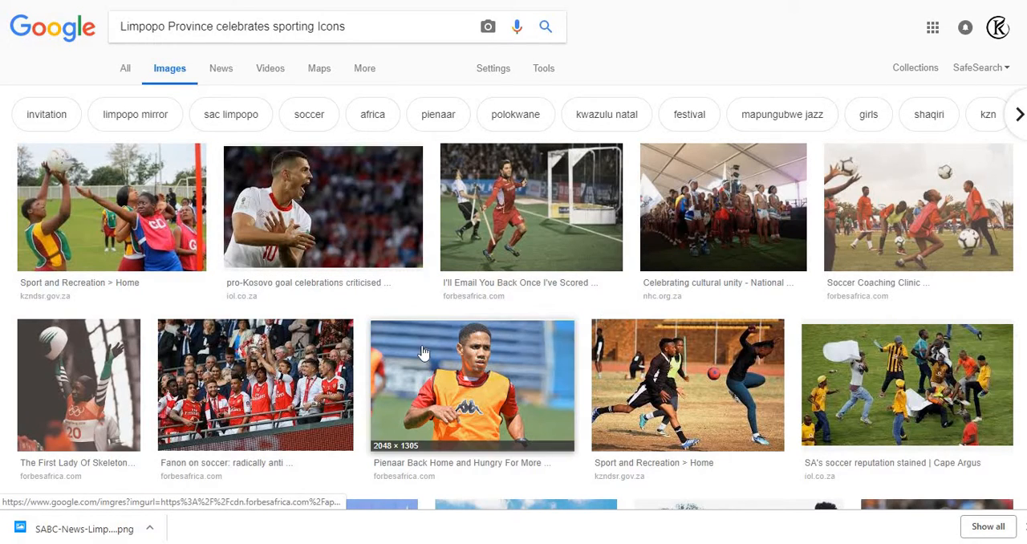
pyautogui.scroll(-1, 415, 356)
pyautogui.scroll(-2, 202, 298)
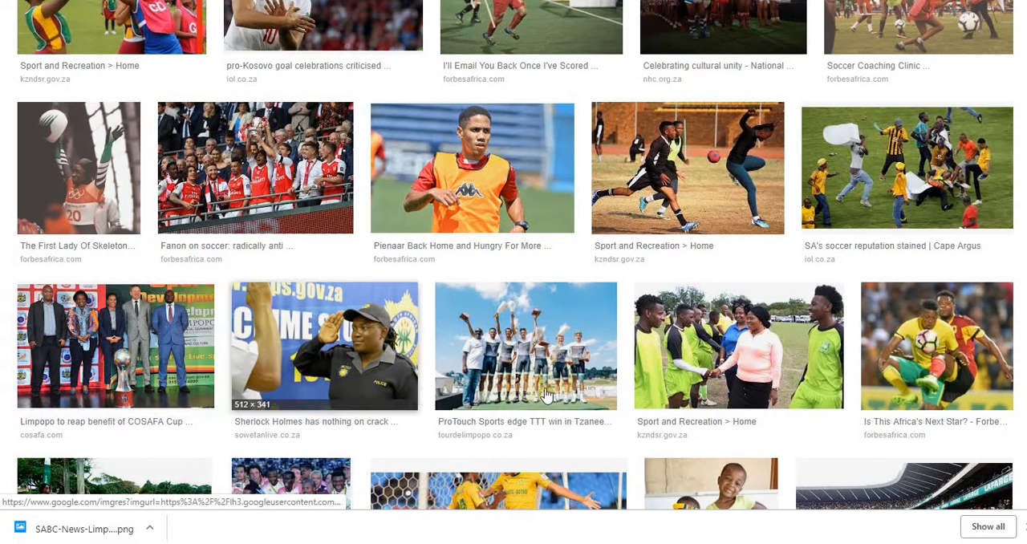
pyautogui.click(337, 348)
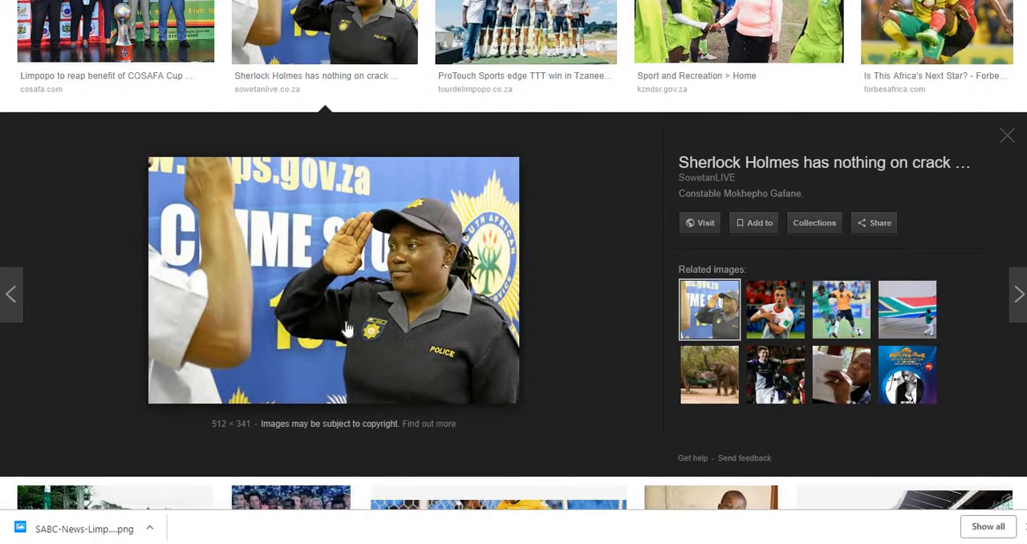
pyautogui.rightClick(253, 232)
pyautogui.click(316, 360)
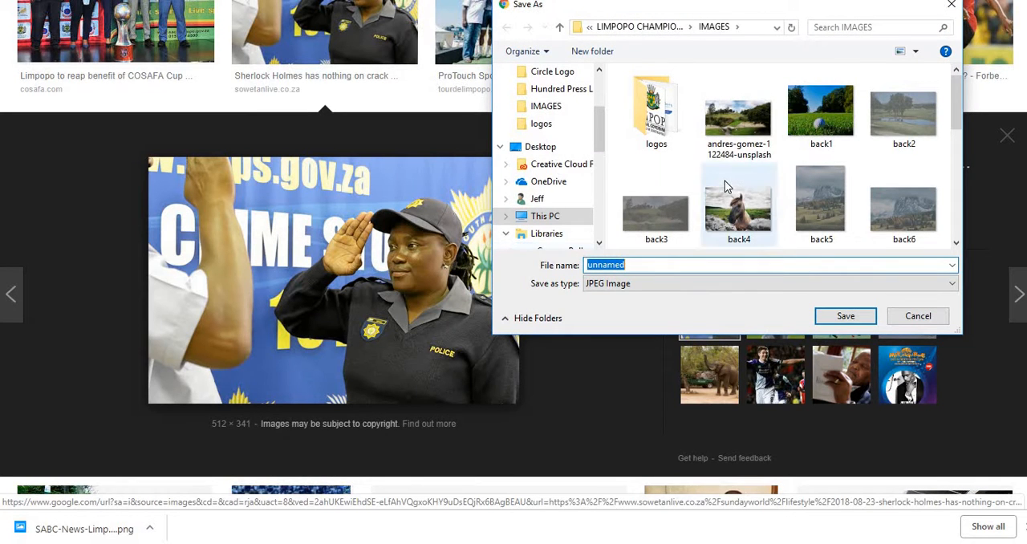
pyautogui.click(859, 316)
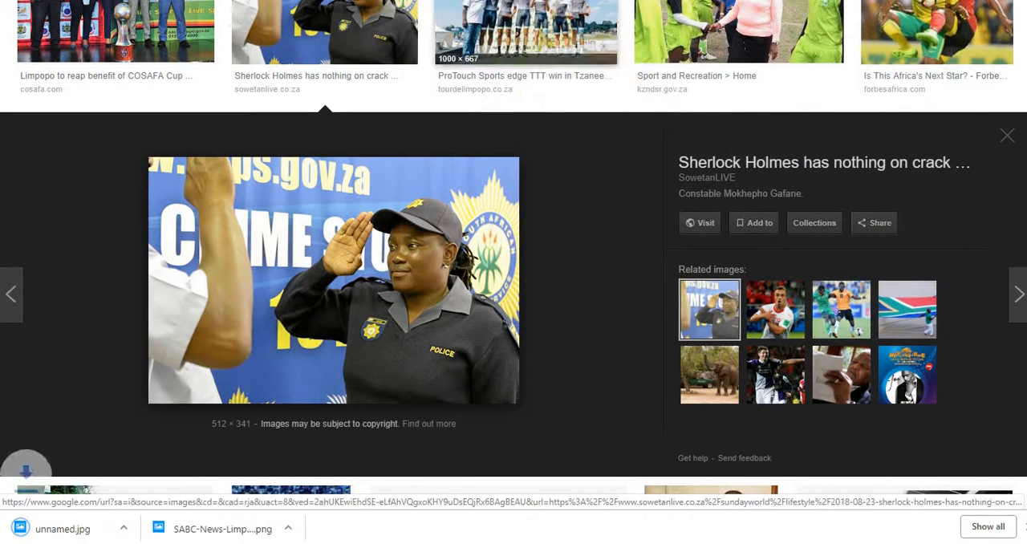
# Step: Return to the new WordPress post and upload unnamed.jpg to the media library as its featured image candidate
pyautogui.hotkey('ctrl', 'Tab')
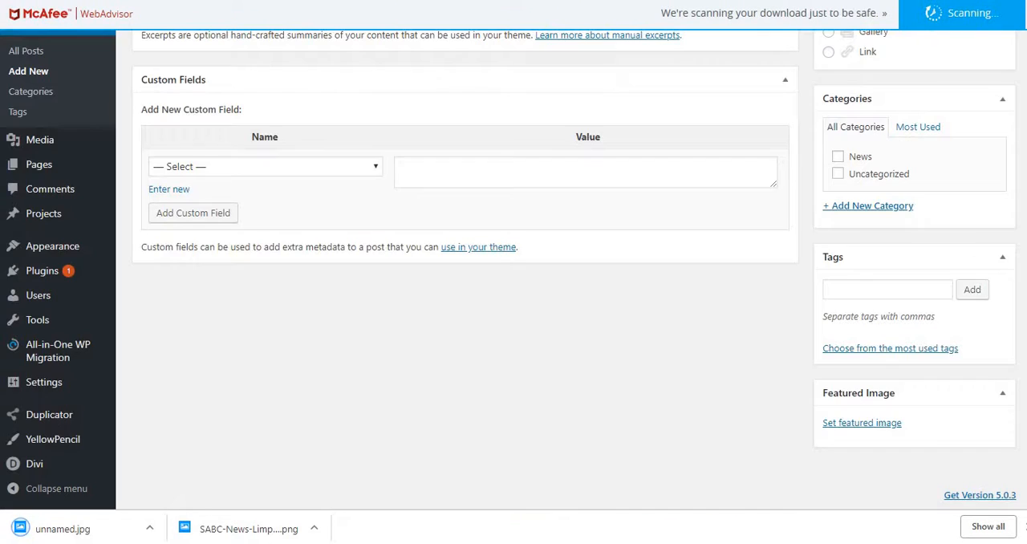
pyautogui.hotkey('ctrl', 'Tab')
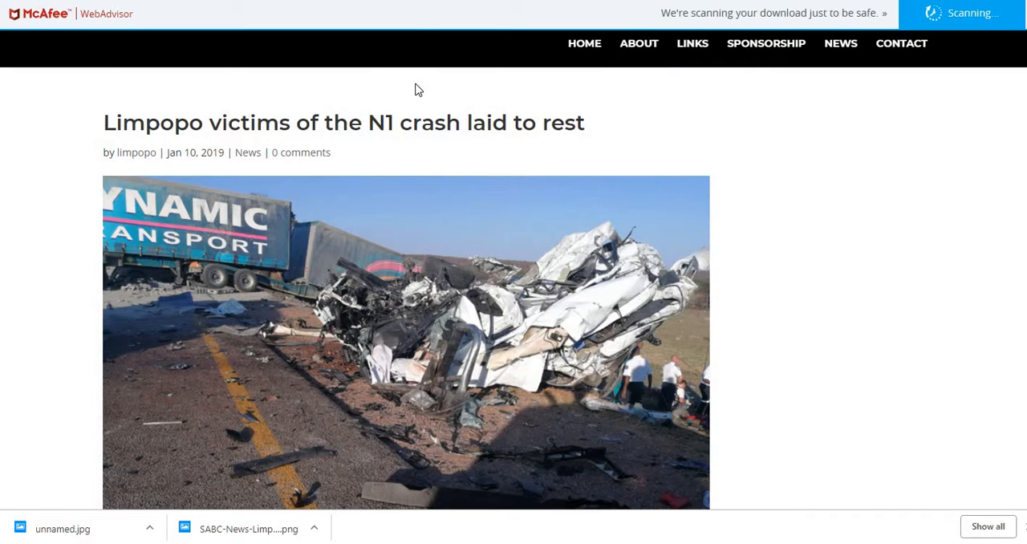
pyautogui.scroll(-2, 269, 202)
pyautogui.scroll(2, 394, 279)
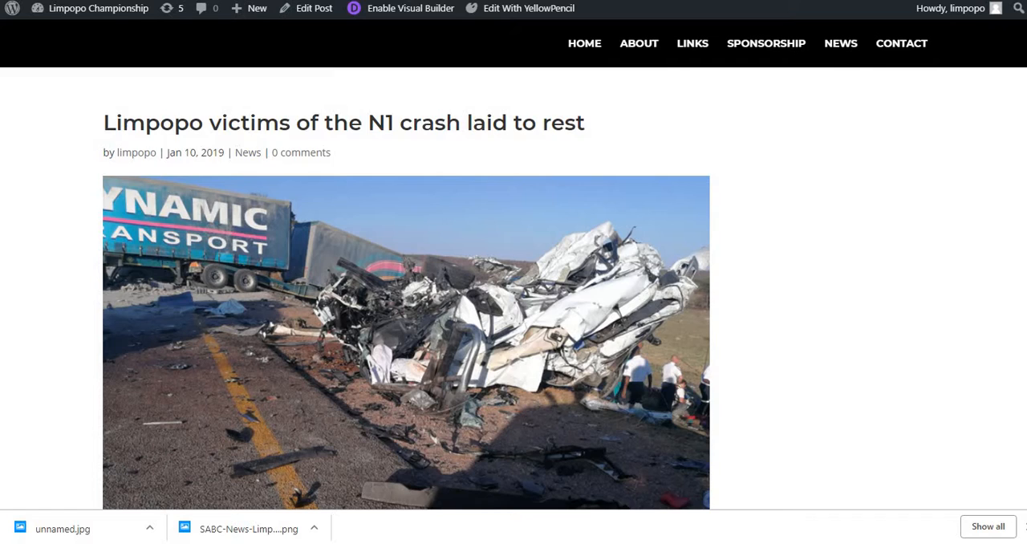
pyautogui.hotkey('ctrl', 'Tab')
pyautogui.scroll(3, 498, 292)
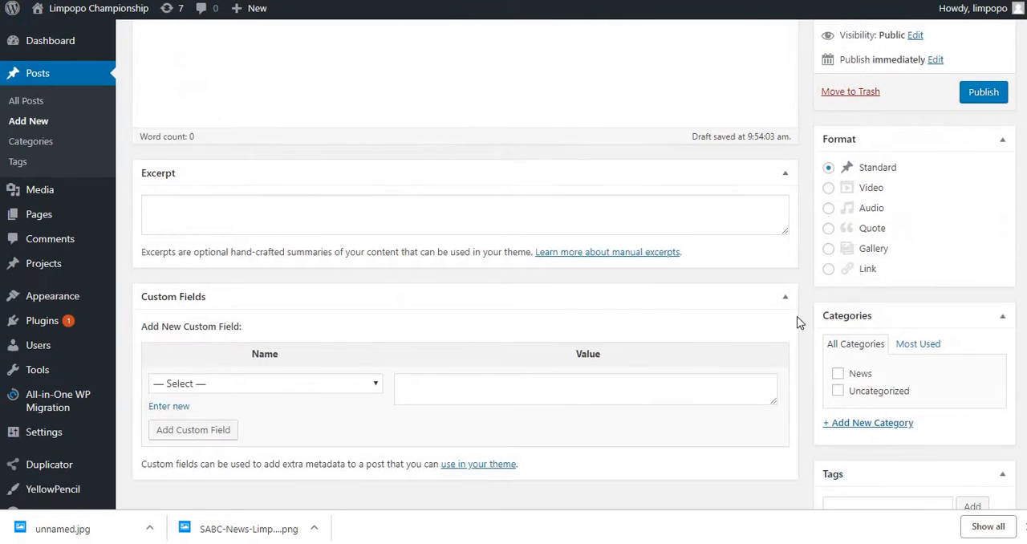
pyautogui.scroll(-3, 842, 333)
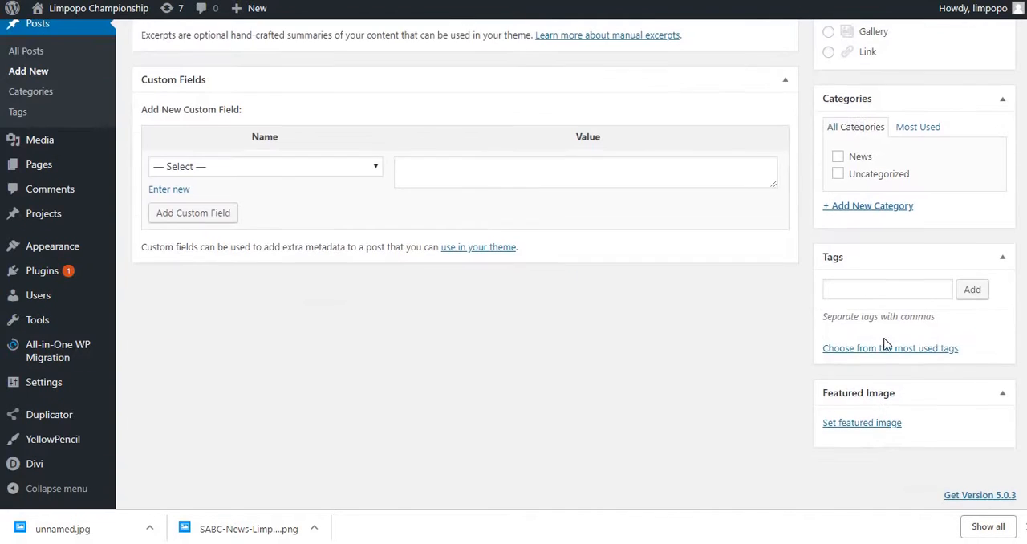
pyautogui.click(855, 426)
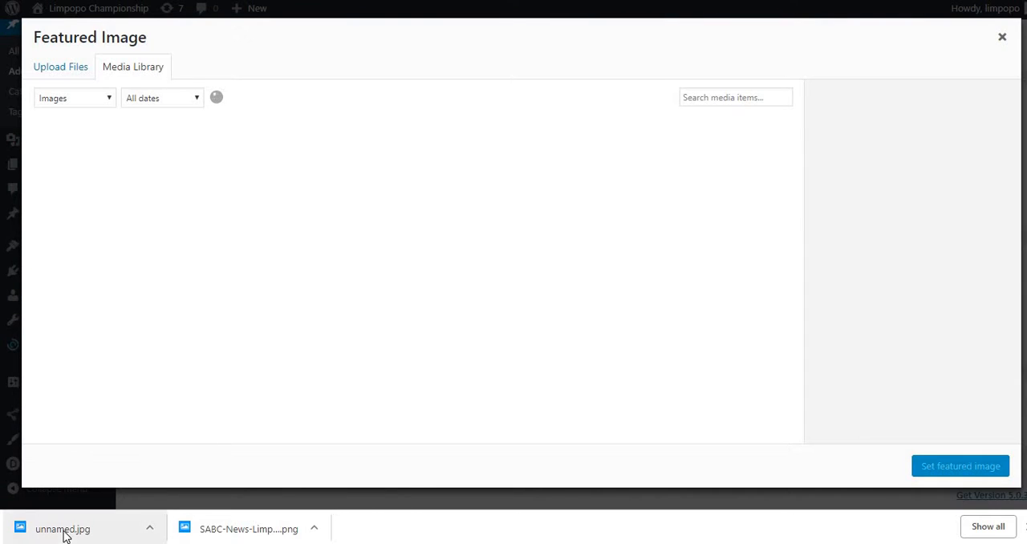
pyautogui.moveTo(66, 536); pyautogui.dragTo(254, 332)
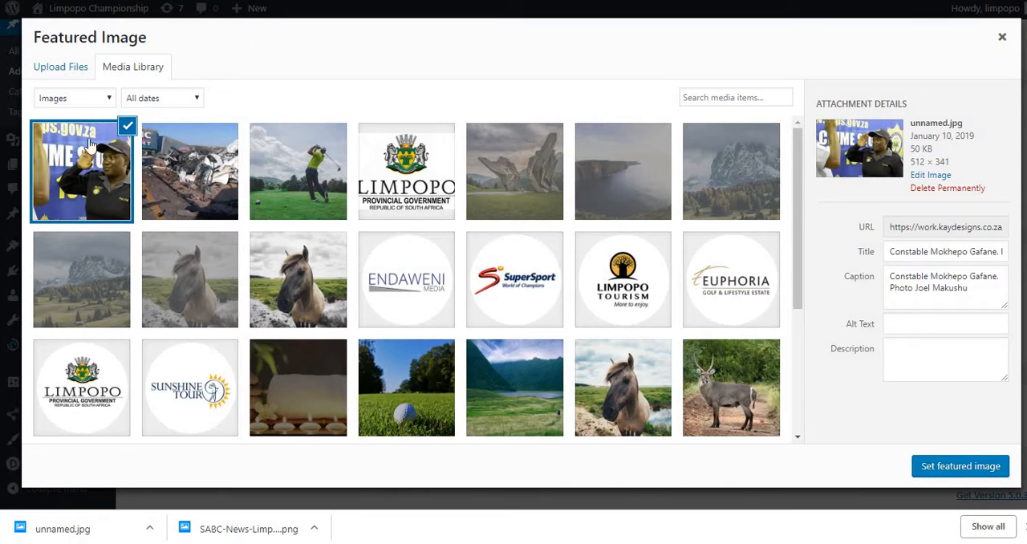
pyautogui.click(62, 70)
pyautogui.click(540, 289)
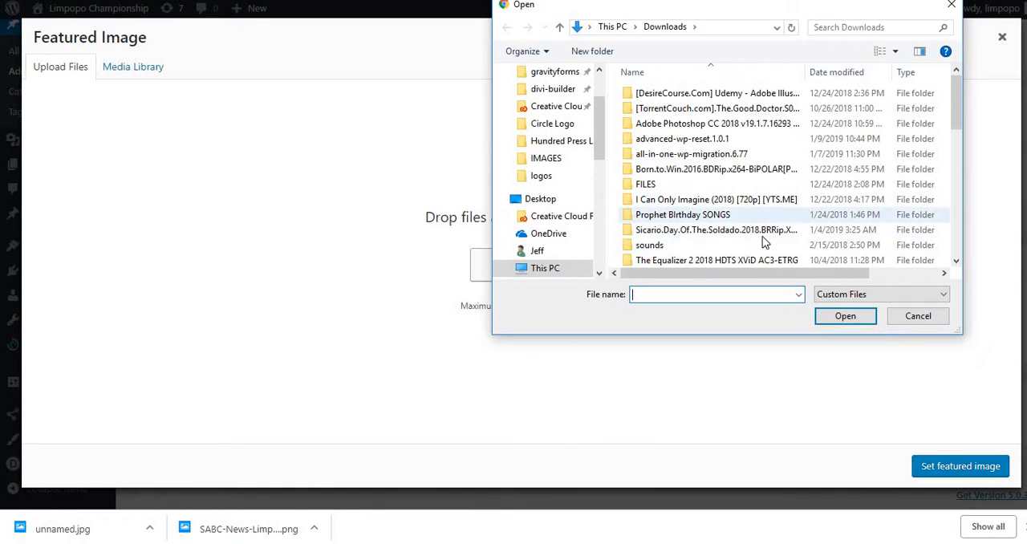
pyautogui.click(918, 315)
pyautogui.click(132, 67)
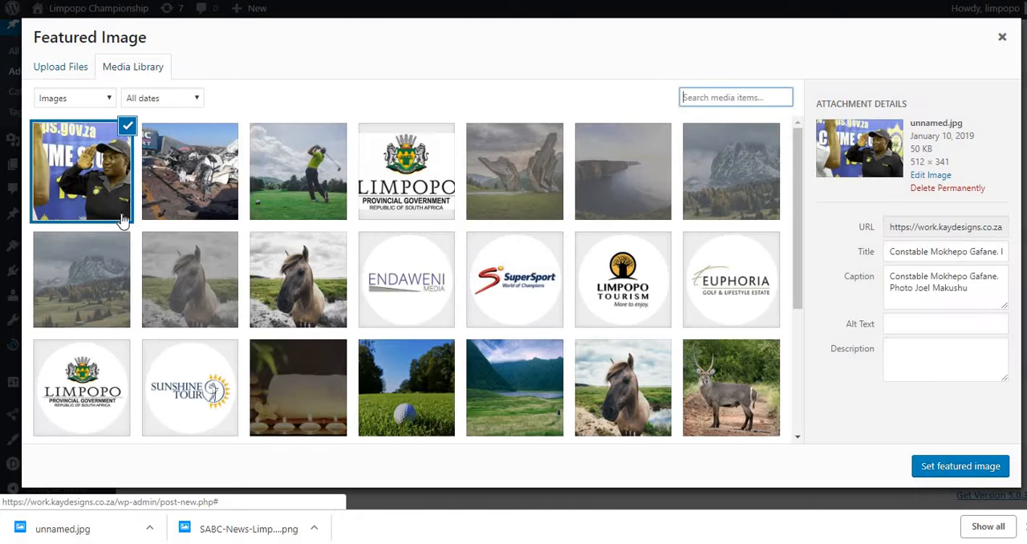
# Step: Set unnamed.jpg as the post's featured image and assign the post to the News category
pyautogui.click(952, 468)
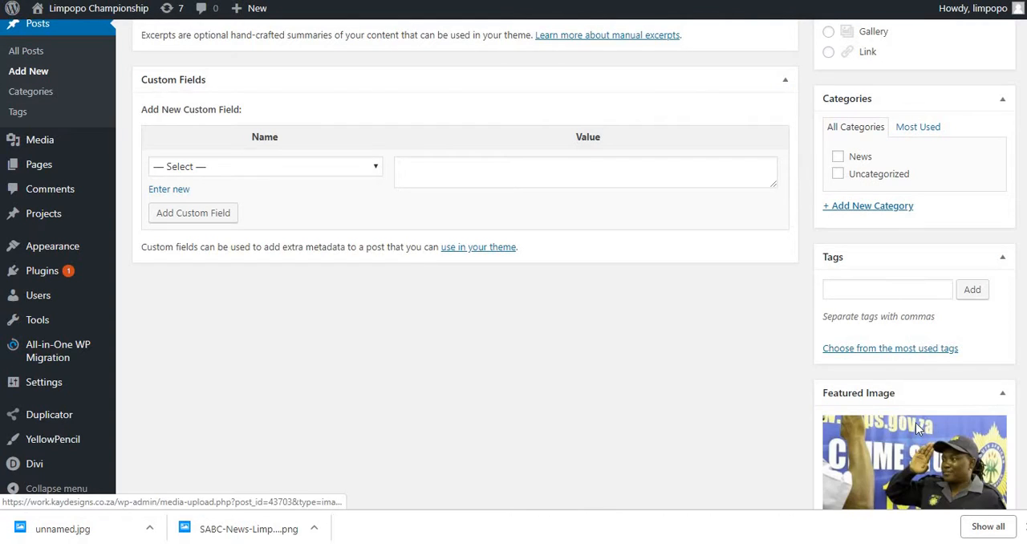
pyautogui.scroll(-1, 915, 423)
pyautogui.scroll(3, 897, 401)
pyautogui.scroll(-1, 898, 413)
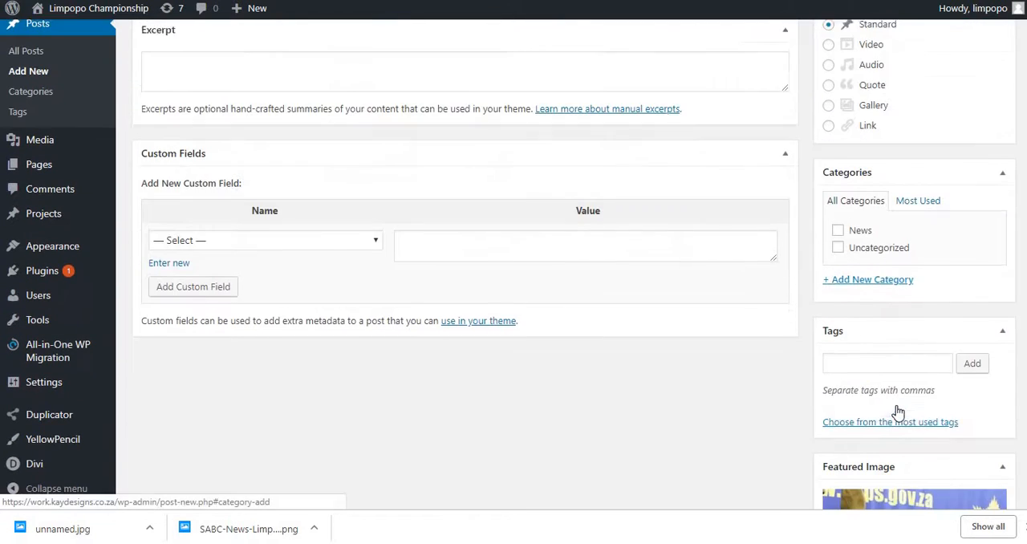
pyautogui.scroll(1, 901, 415)
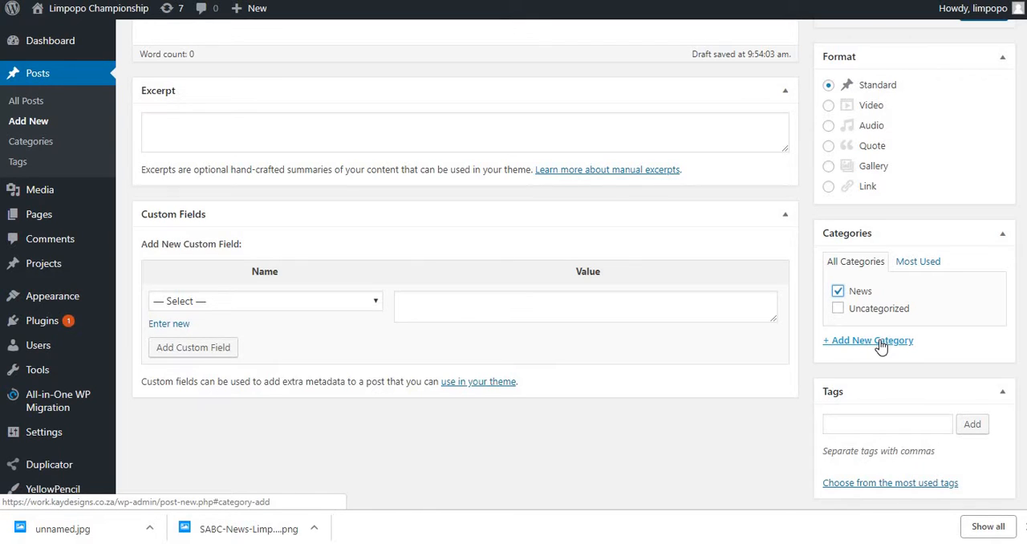
# Step: Publish the post "Limpopo Province celebrates sporting Icons" and check its live page down to the comment section
pyautogui.scroll(3, 883, 344)
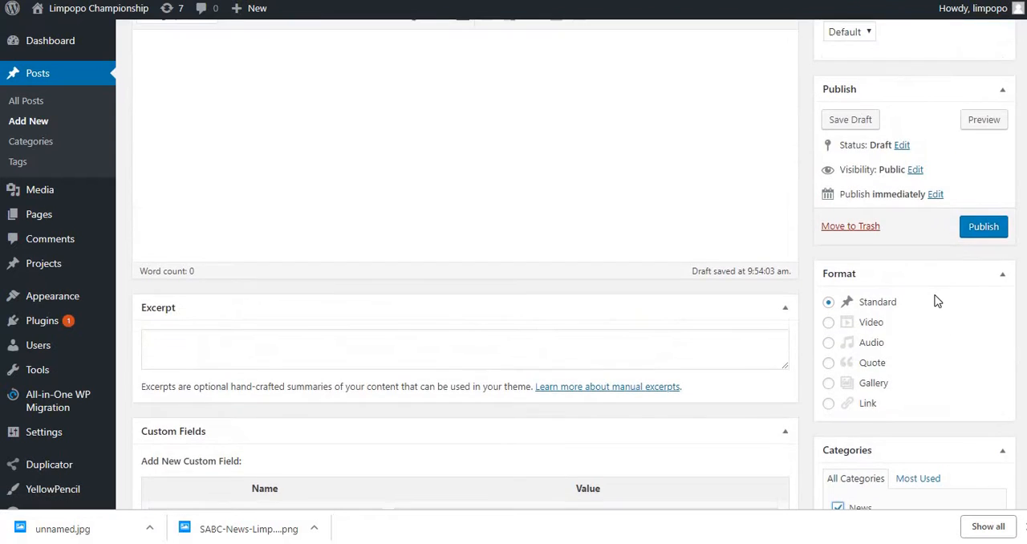
pyautogui.scroll(3, 935, 305)
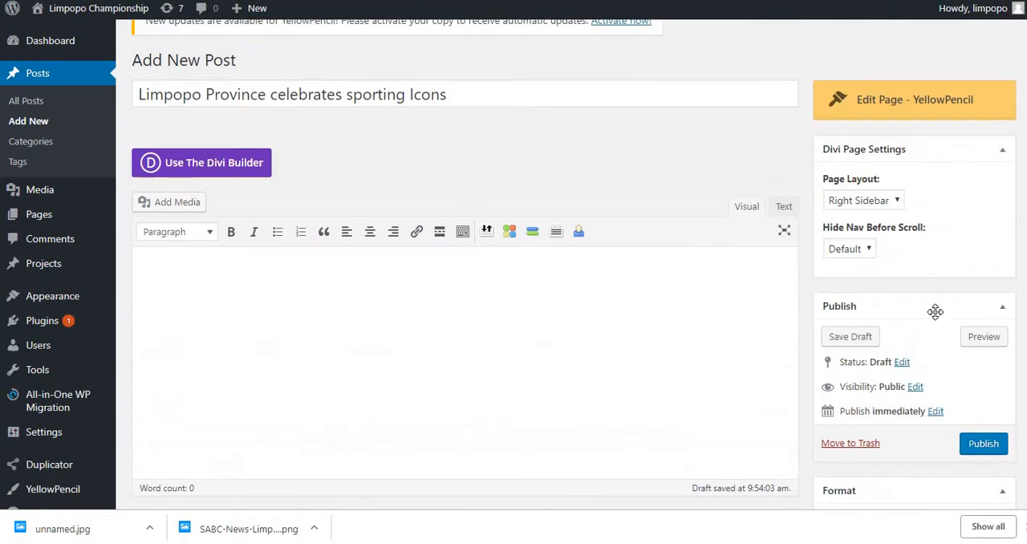
pyautogui.click(984, 444)
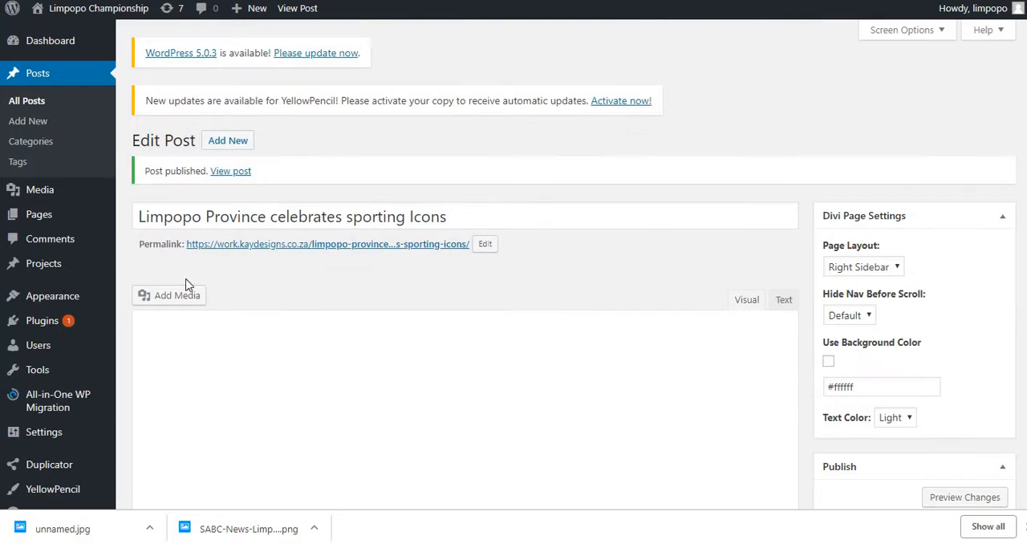
pyautogui.click(227, 174)
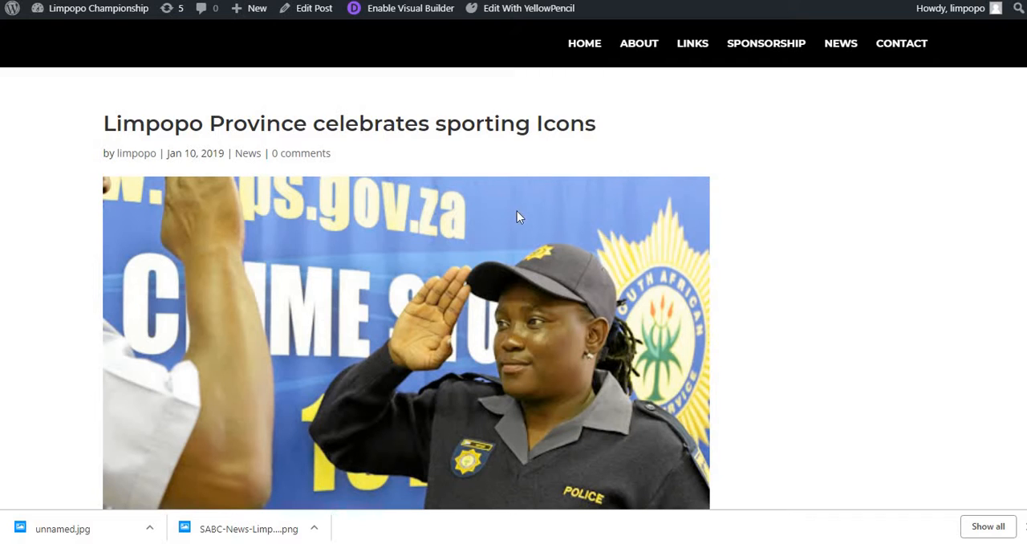
pyautogui.scroll(-3, 516, 211)
pyautogui.scroll(3, 461, 252)
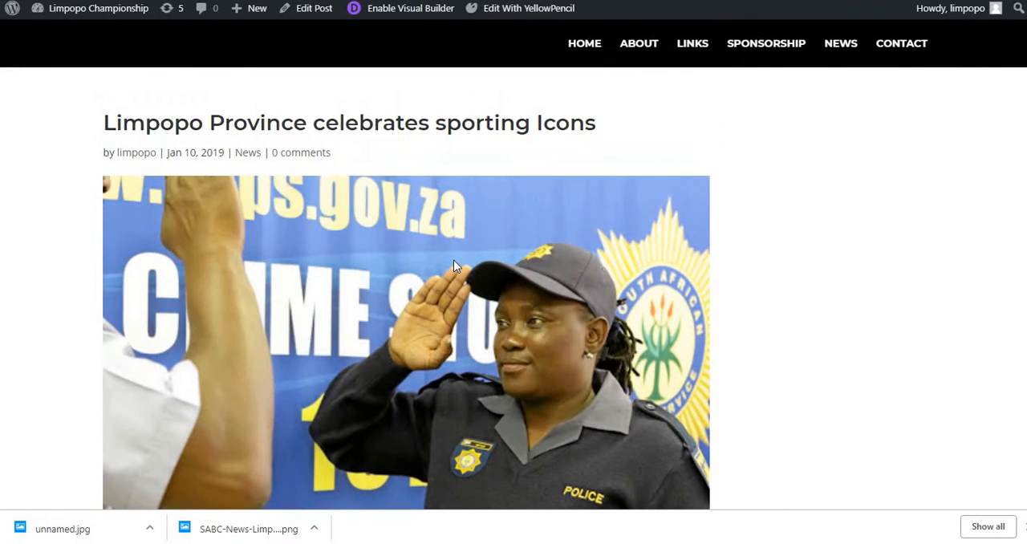
pyautogui.scroll(-3, 453, 266)
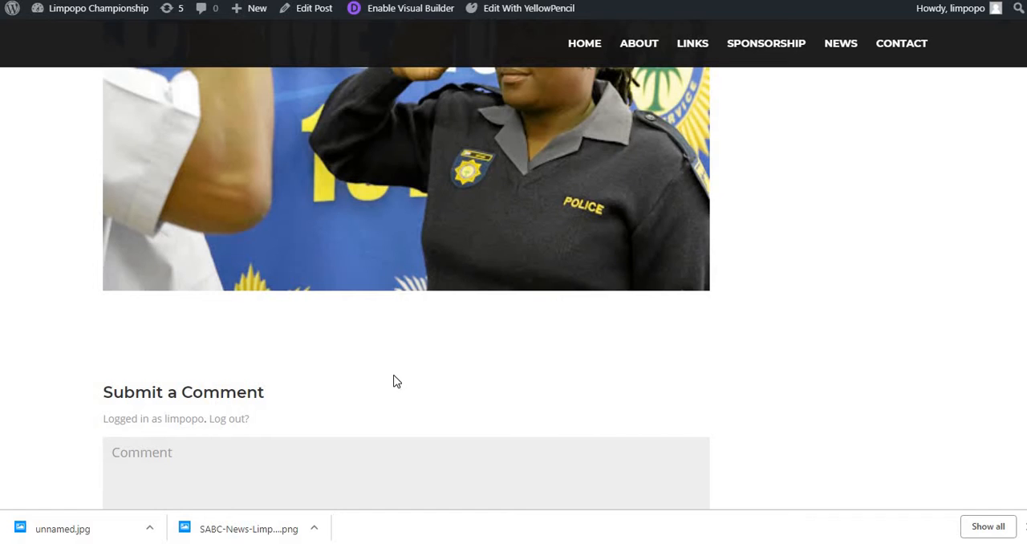
pyautogui.scroll(3, 393, 365)
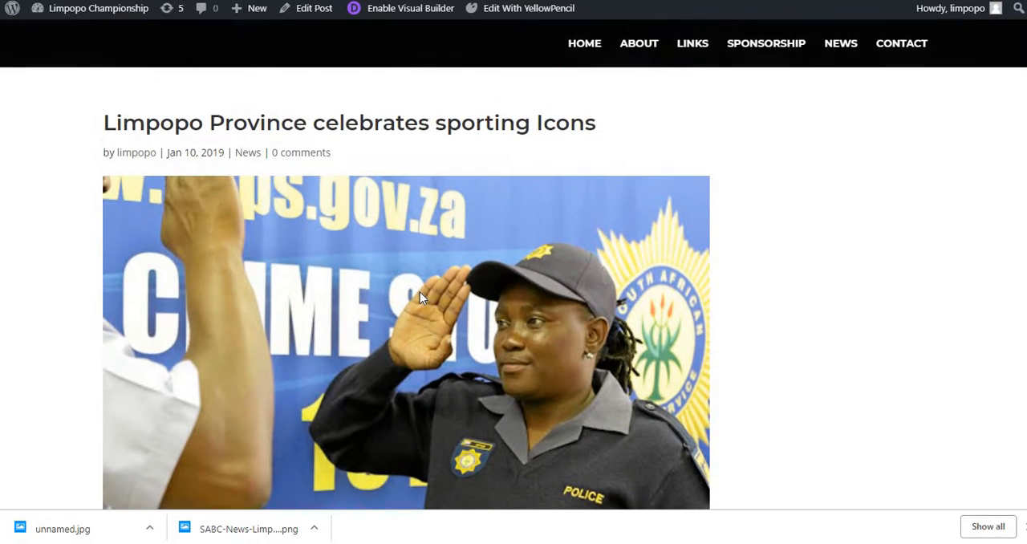
# Step: Enable the Visual Builder on the post and select the body text of the article "Limpopo Province celebrates sporting Icons" on the government website
pyautogui.click(402, 16)
pyautogui.click(417, 1)
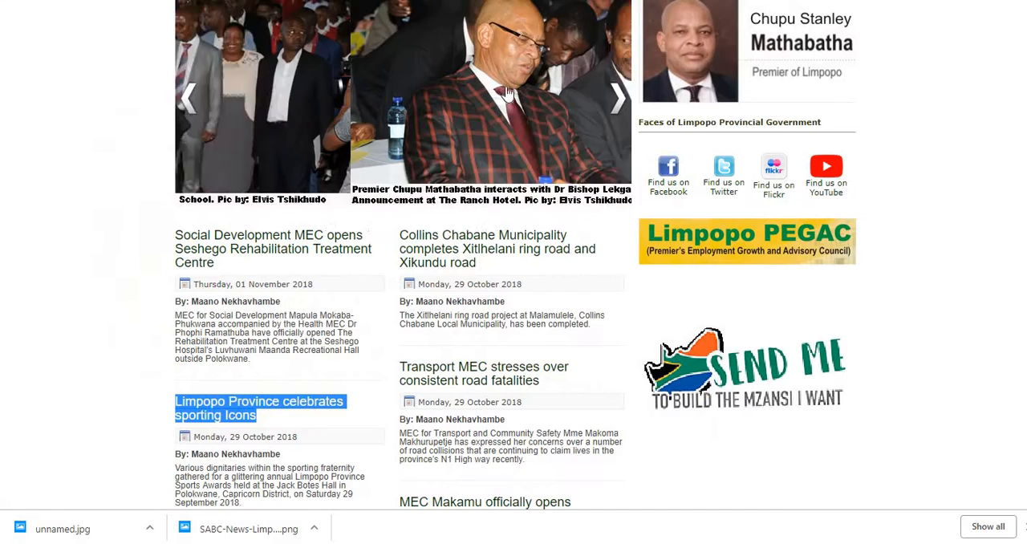
pyautogui.scroll(-1, 198, 267)
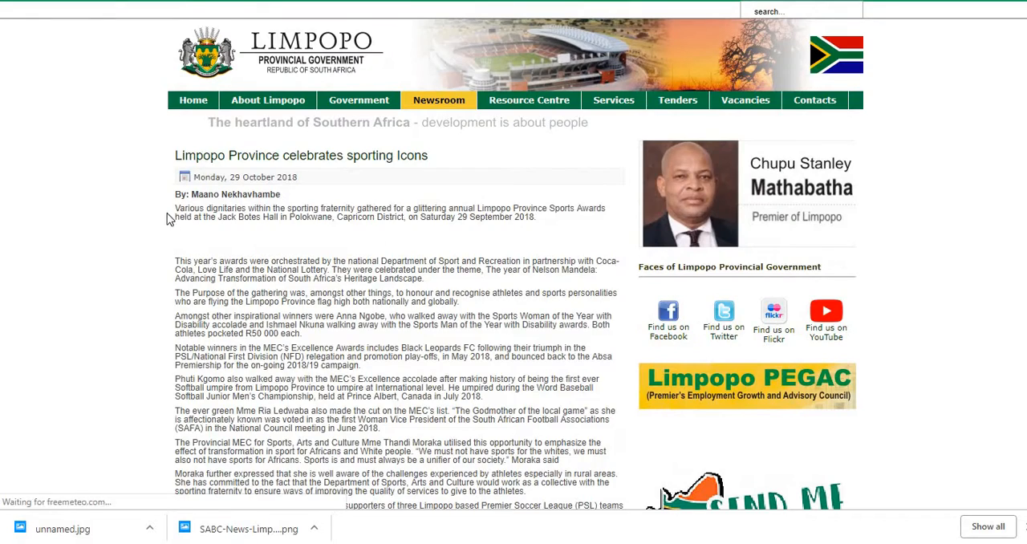
pyautogui.moveTo(176, 209); pyautogui.dragTo(362, 210)
pyautogui.scroll(-5, 417, 377)
pyautogui.scroll(-4, 420, 342)
pyautogui.scroll(9, 344, 223)
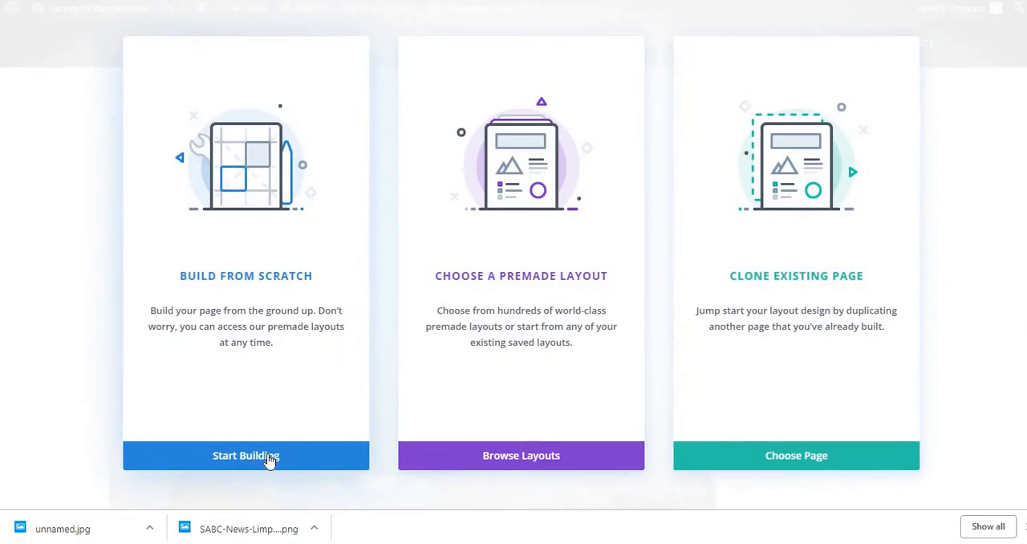
# Step: Start building the post layout from scratch, insert a single-column row and add a Call To Action module
pyautogui.click(269, 456)
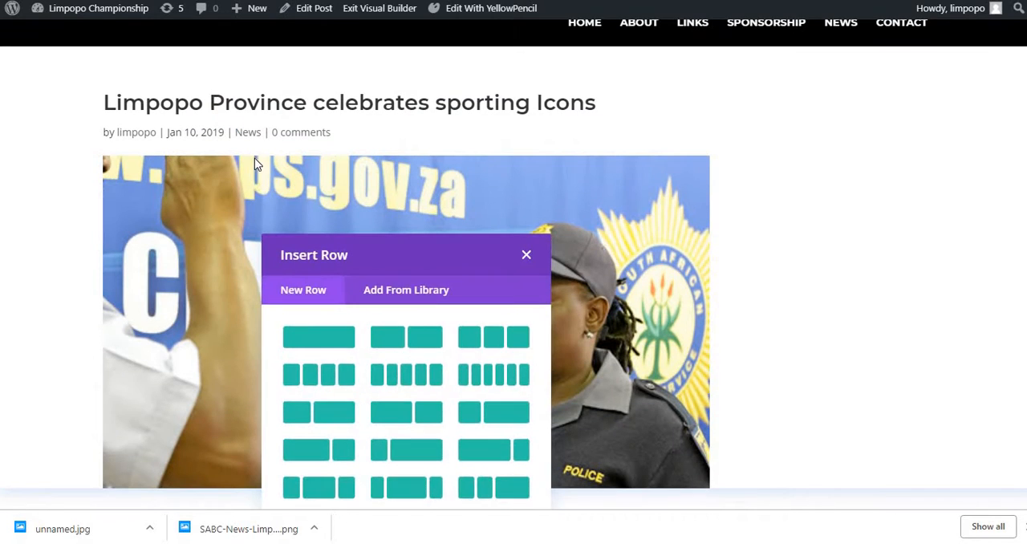
pyautogui.click(329, 346)
pyautogui.scroll(-4, 410, 270)
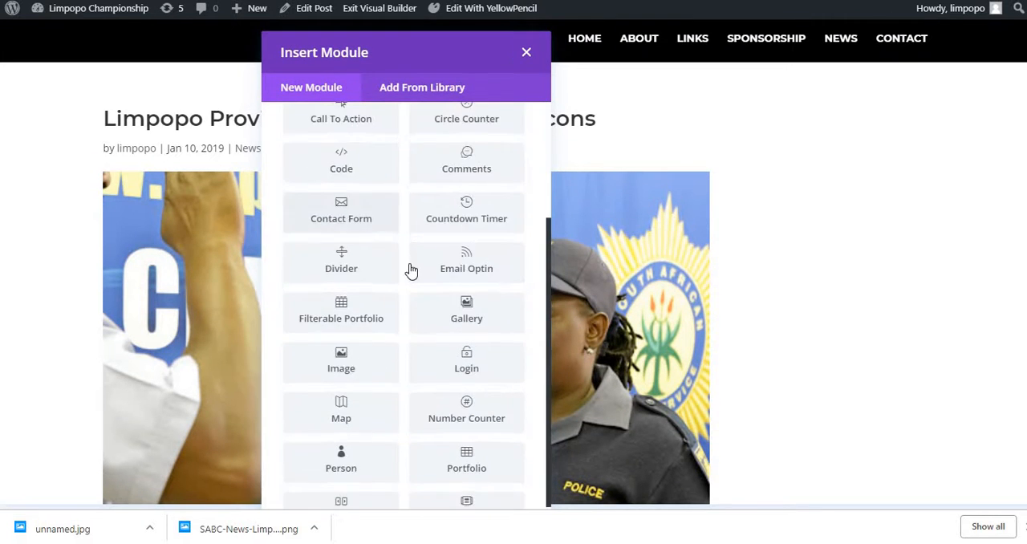
pyautogui.scroll(5, 377, 261)
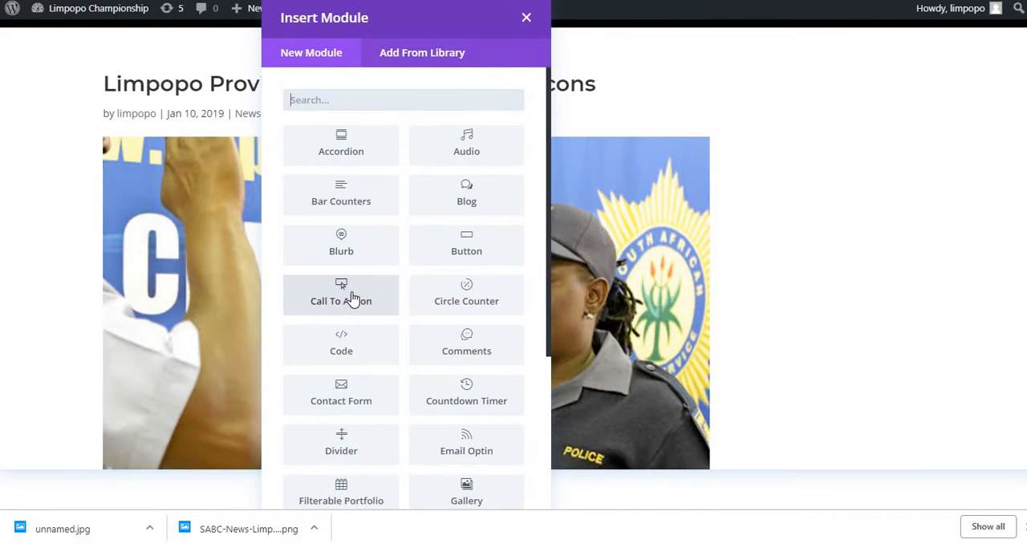
pyautogui.scroll(-1, 351, 294)
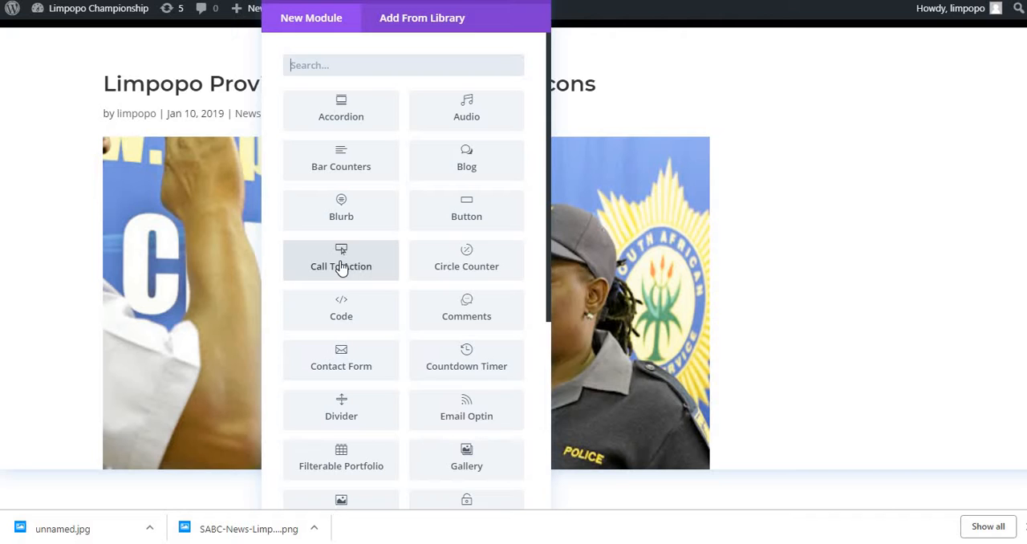
pyautogui.click(341, 268)
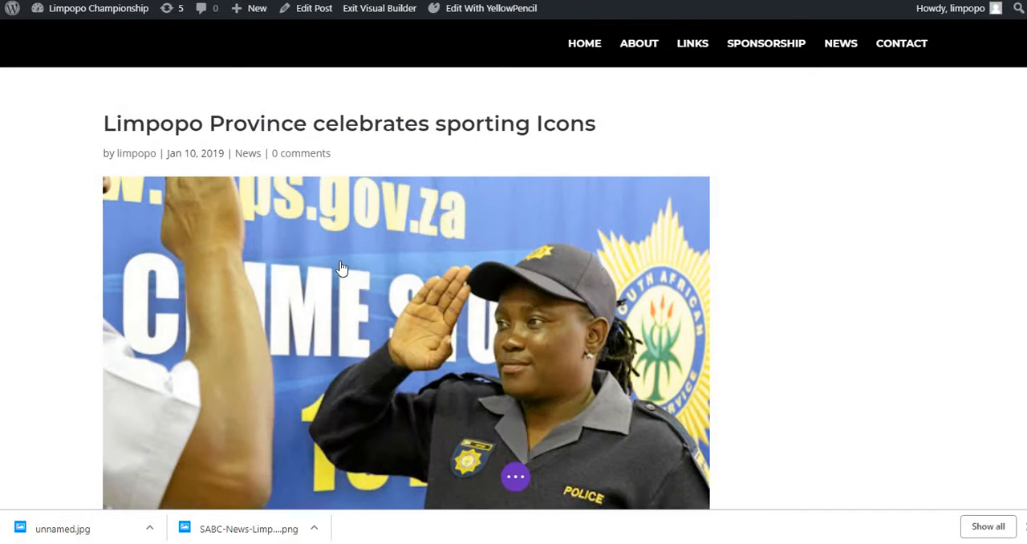
# Step: Clear the placeholder title of the Call To Action module
pyautogui.scroll(-3, 850, 240)
pyautogui.scroll(3, 846, 224)
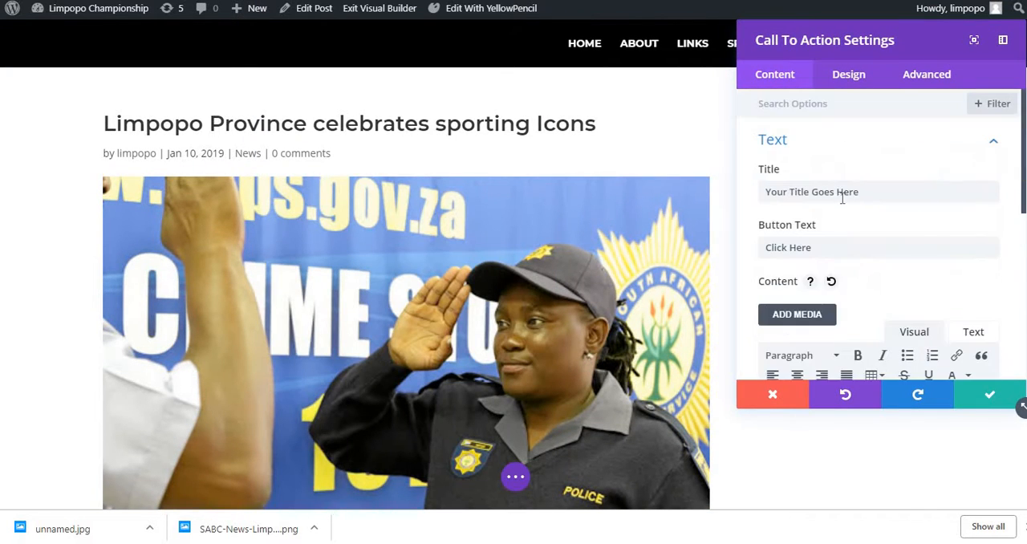
pyautogui.click(846, 192)
pyautogui.moveTo(772, 222); pyautogui.dragTo(777, 192)
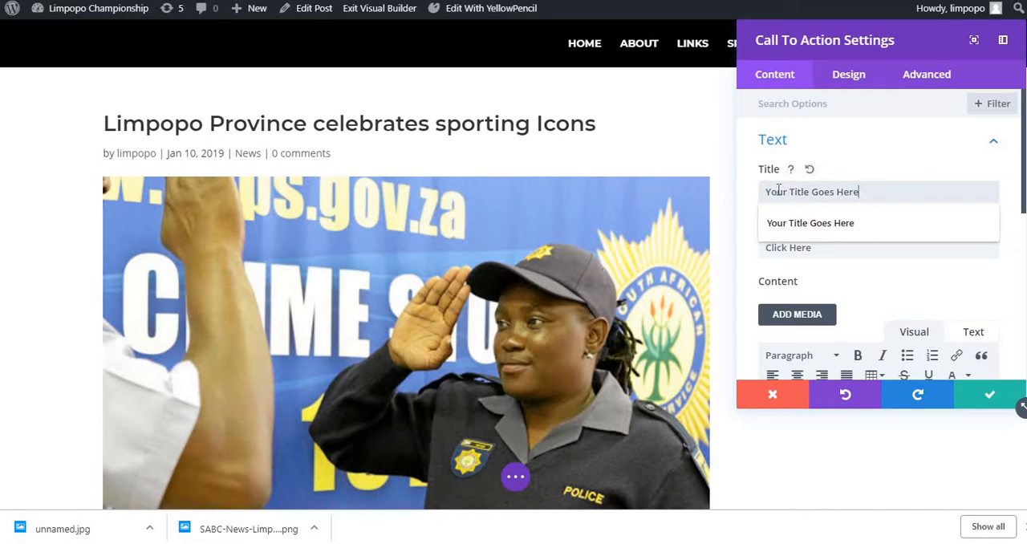
pyautogui.hotkey('ctrl', 'a')
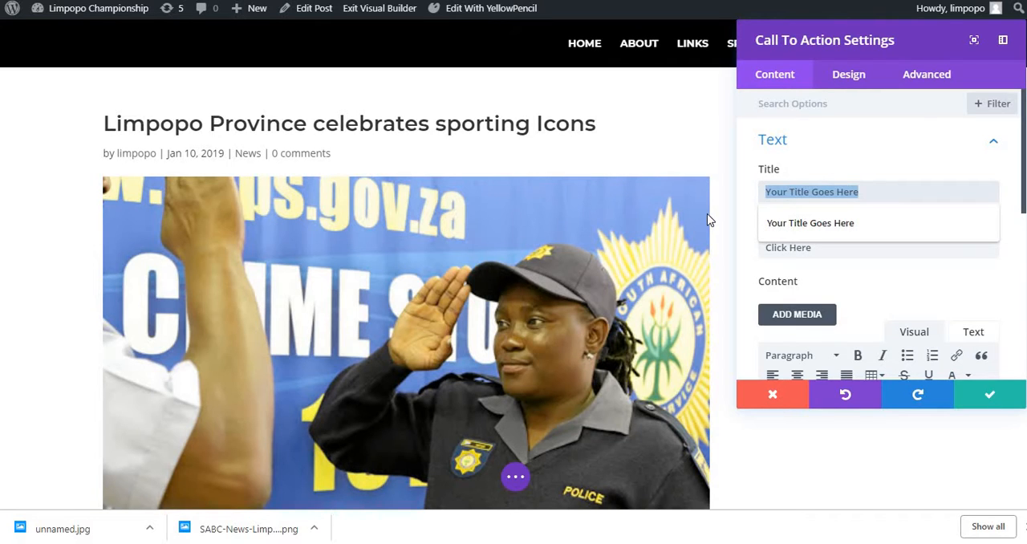
pyautogui.press('BackSpace')
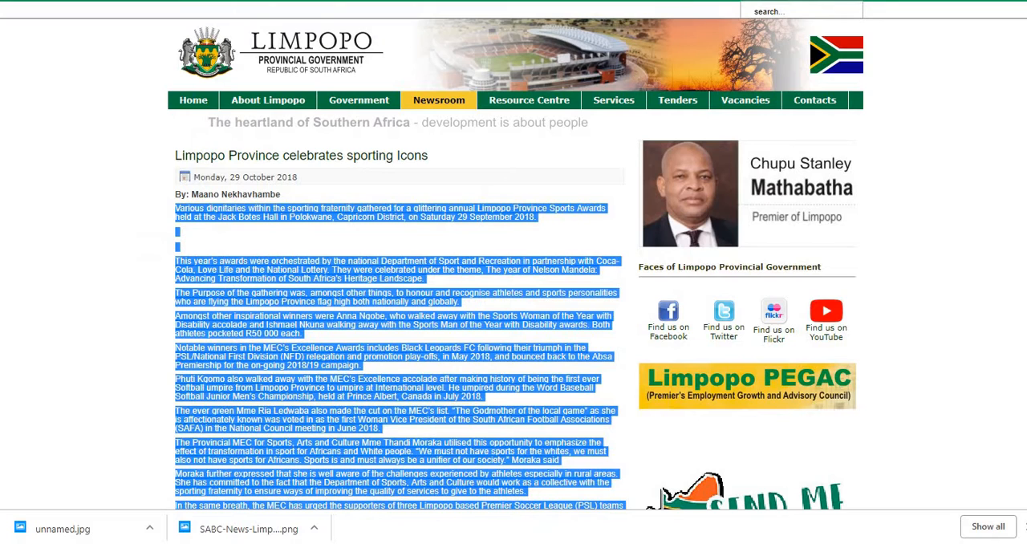
# Step: Consult the source article on the government website and title the Call To Action module "Limpopo rejoices with sport athletes"
pyautogui.scroll(-3, 329, 282)
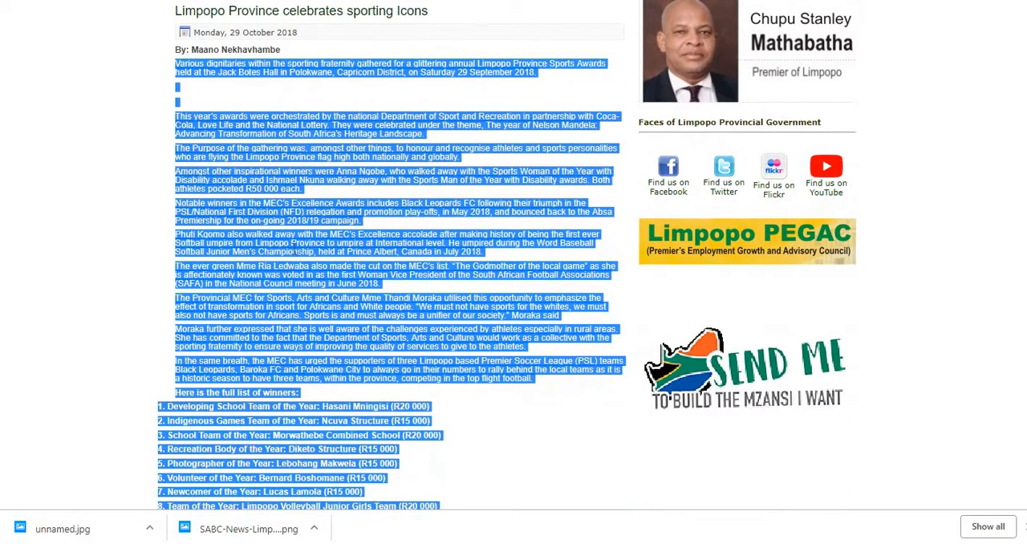
pyautogui.click(297, 251)
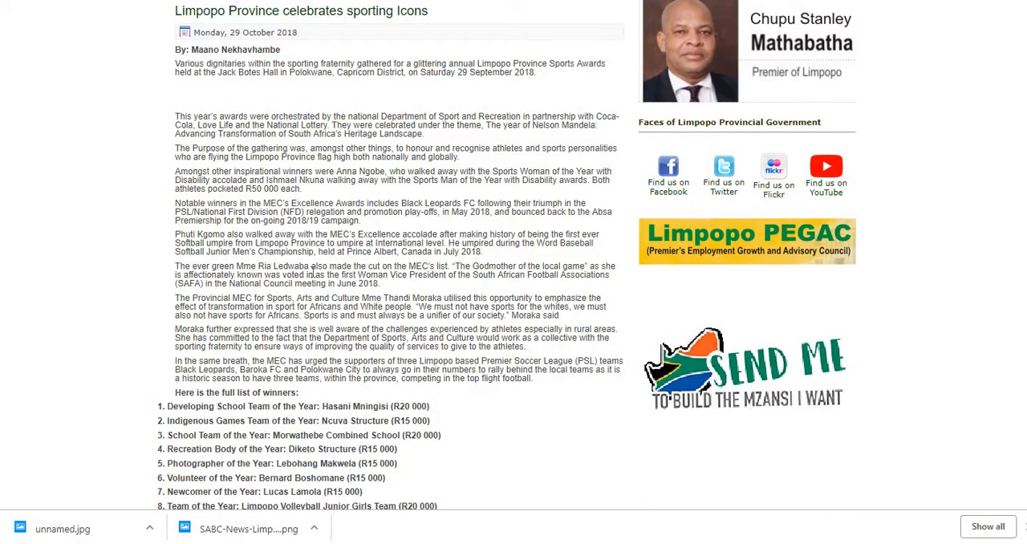
pyautogui.scroll(-5, 301, 277)
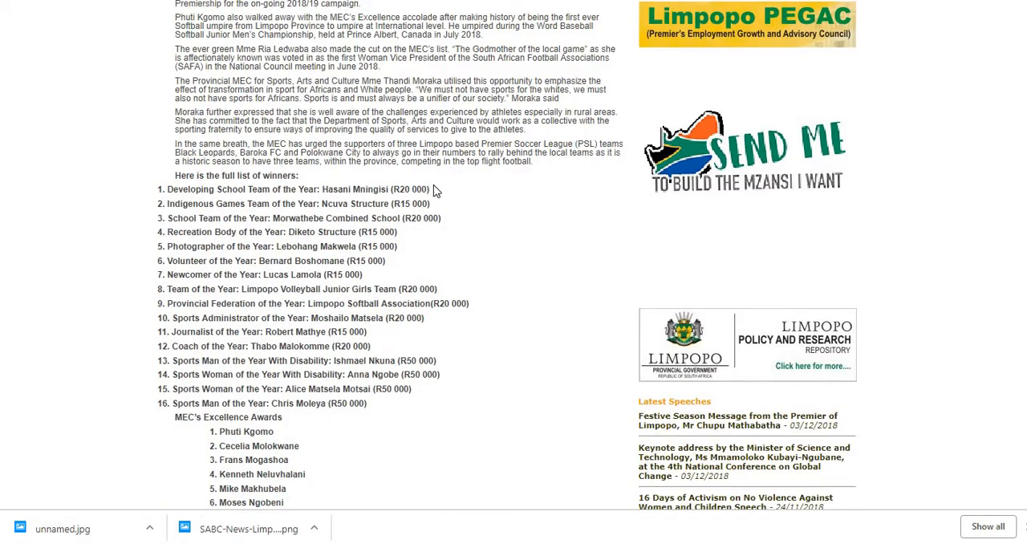
pyautogui.scroll(-2, 435, 191)
pyautogui.scroll(8, 436, 195)
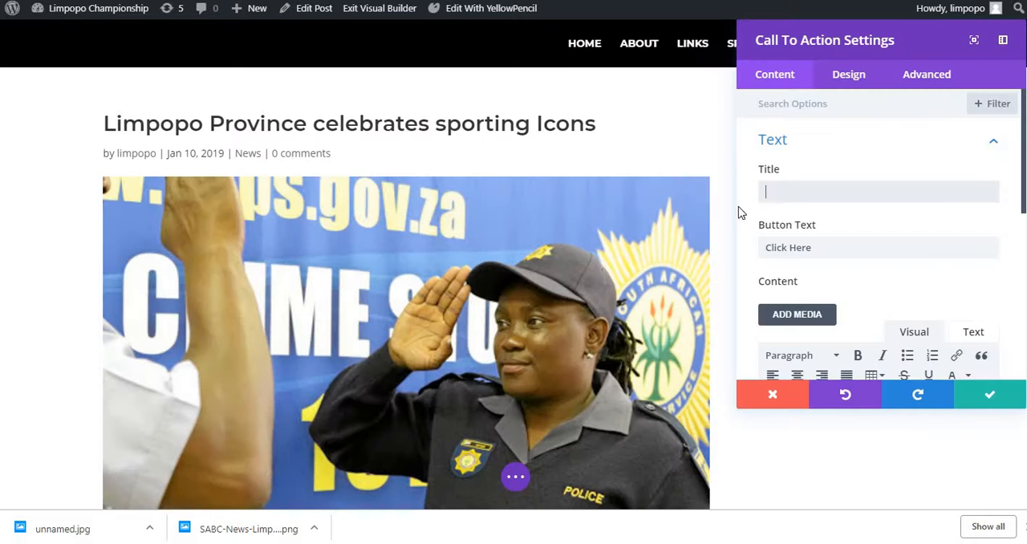
pyautogui.write('Provi')
pyautogui.press('BackSpace')
pyautogui.press('BackSpace')
pyautogui.press('BackSpace')
pyautogui.press('BackSpace')
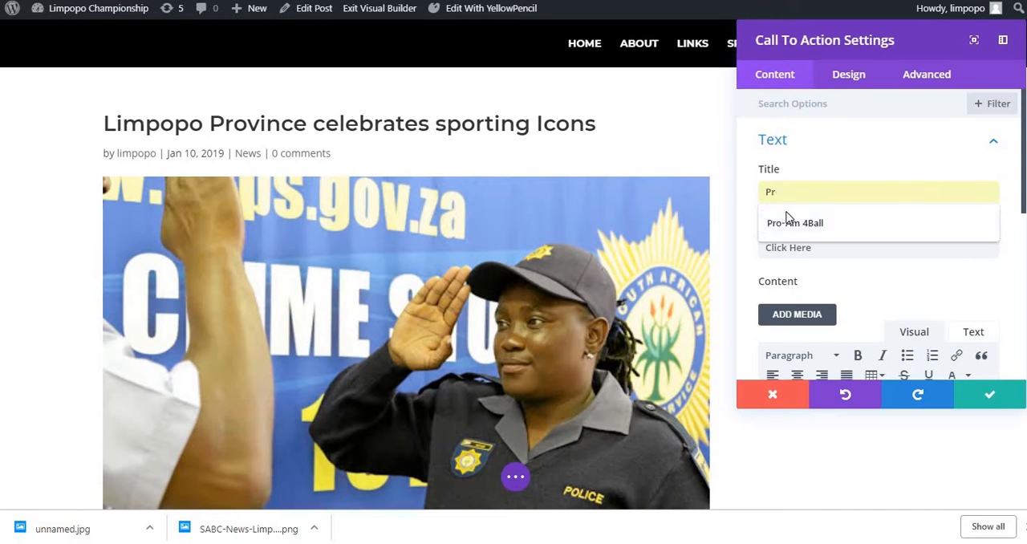
pyautogui.write('Limpopo')
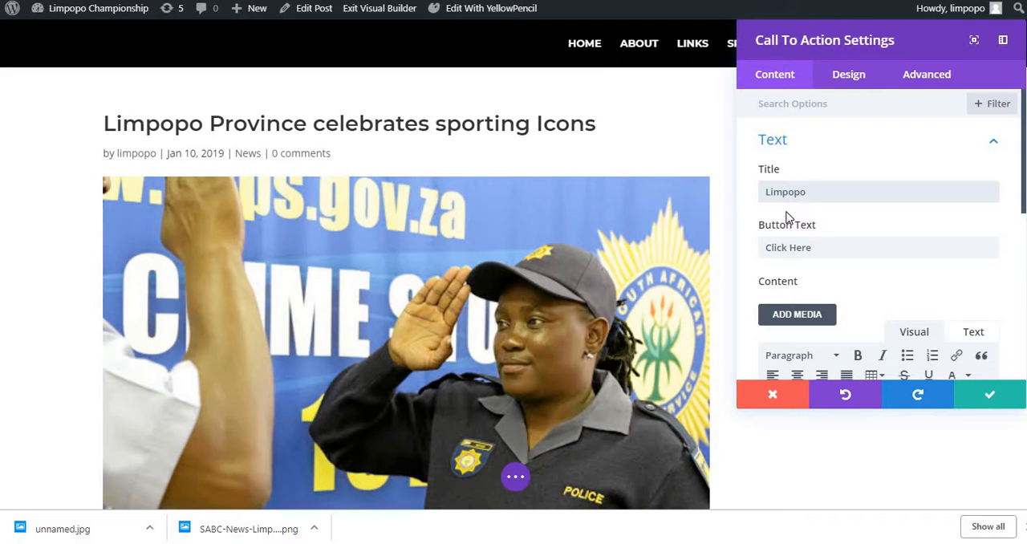
pyautogui.hotkey('ctrl', 'Tab')
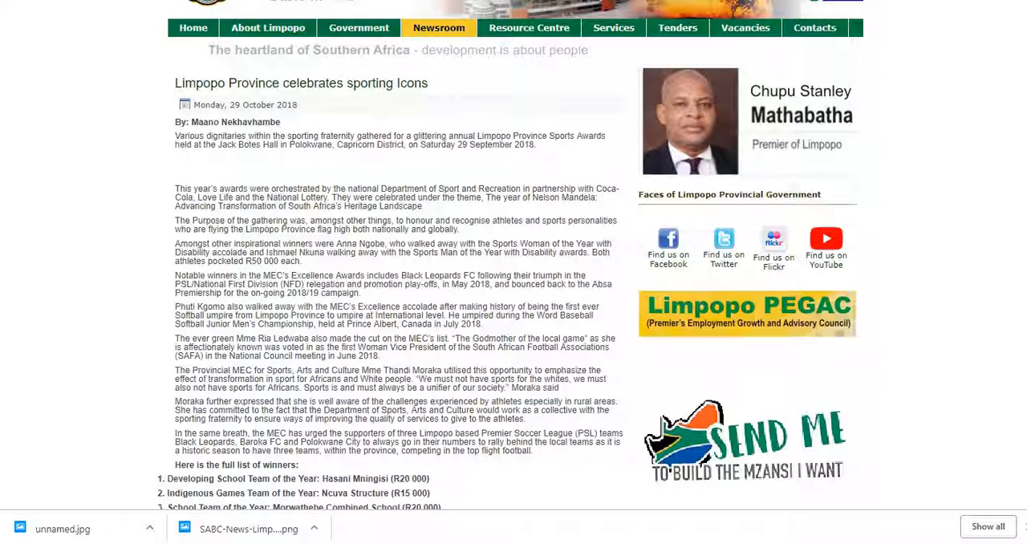
pyautogui.hotkey('ctrl', 'Tab')
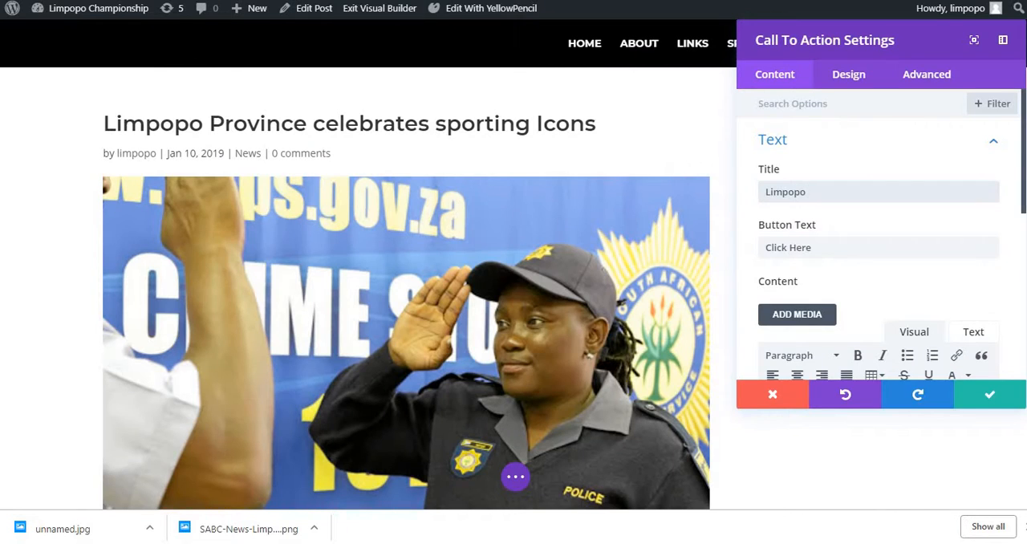
pyautogui.hotkey('ctrl', 'Tab')
pyautogui.hotkey('ctrl', 'Tab')
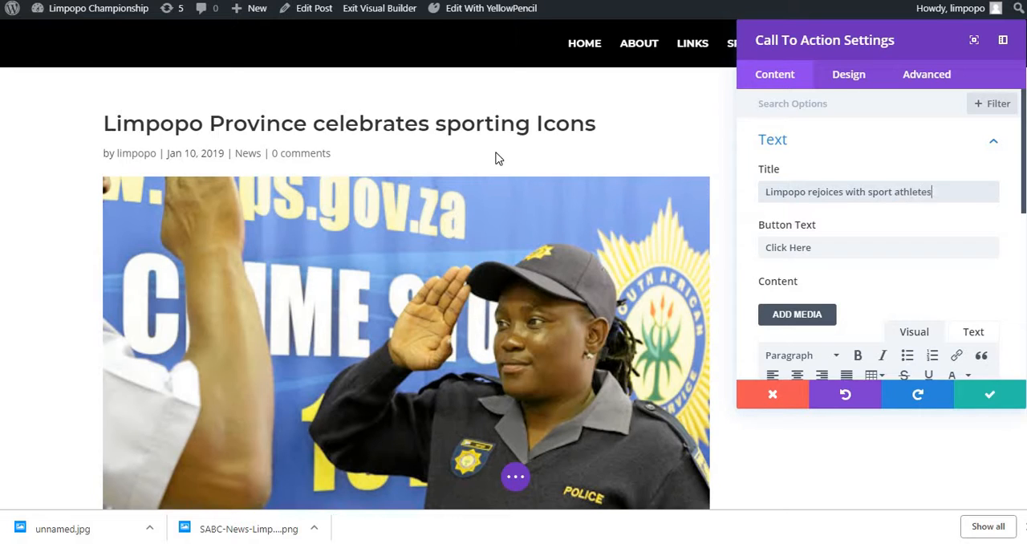
# Step: Replace the module's placeholder content with the copied article text and check it down to the list of winners
pyautogui.scroll(-5, 270, 360)
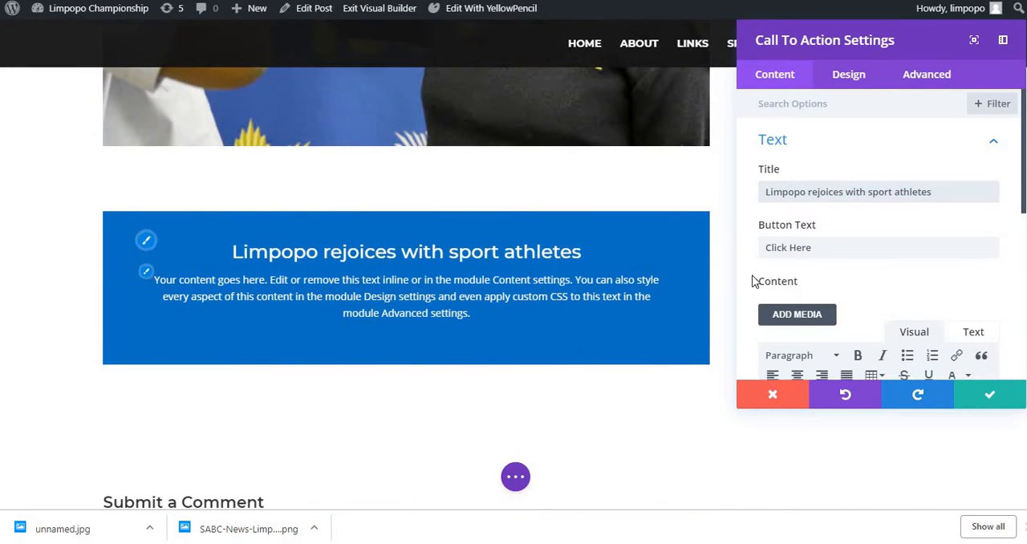
pyautogui.scroll(-2, 809, 281)
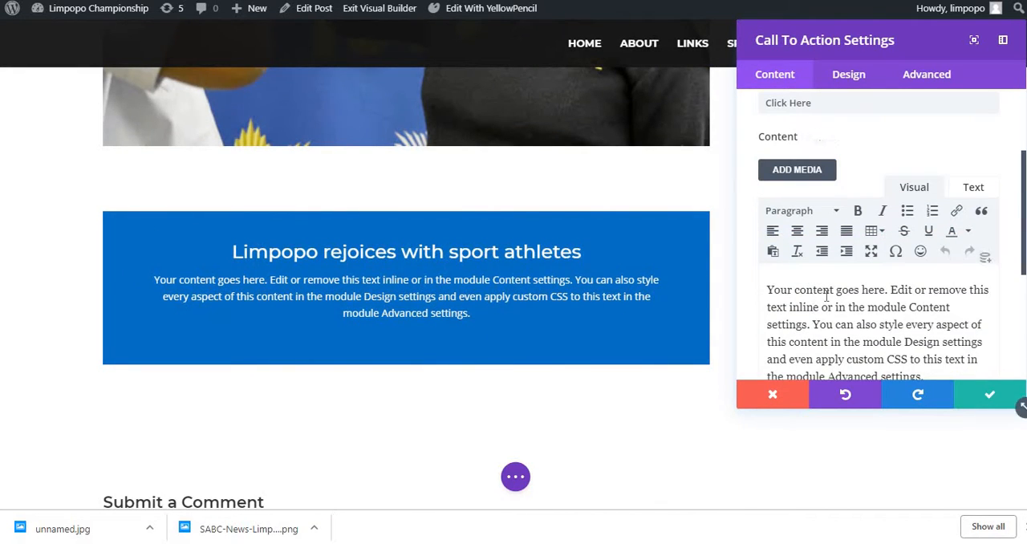
pyautogui.tripleClick(827, 295)
pyautogui.hotkey('ctrl', 'v')
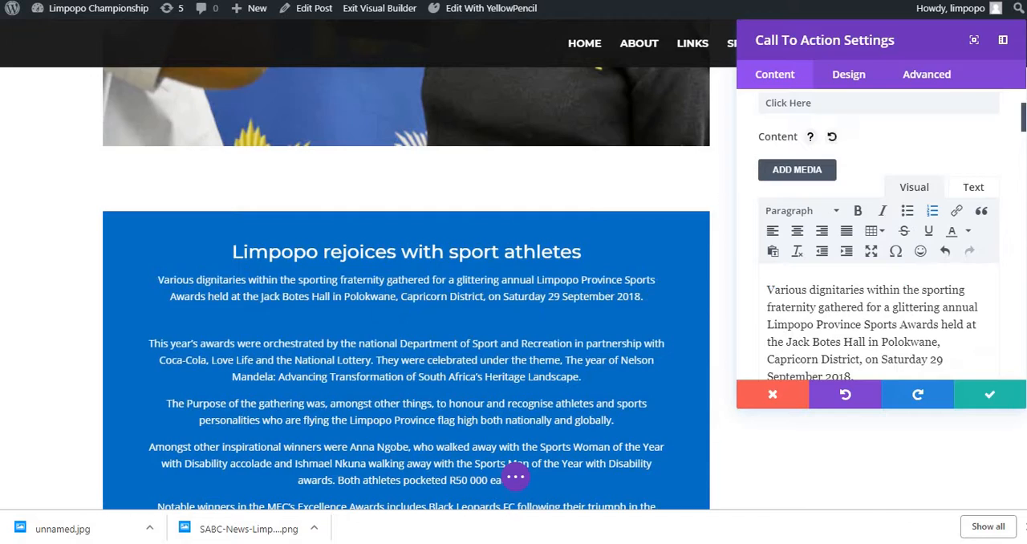
pyautogui.hotkey('ctrl', 'Tab')
pyautogui.hotkey('ctrl', 'shift', 'Tab')
pyautogui.click(792, 322)
pyautogui.scroll(-15, 799, 318)
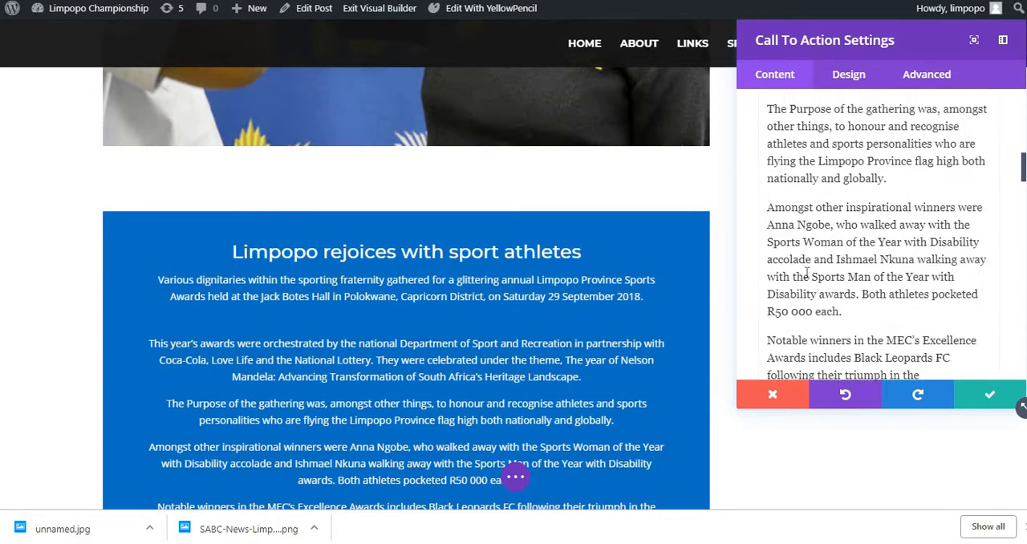
pyautogui.scroll(-15, 827, 294)
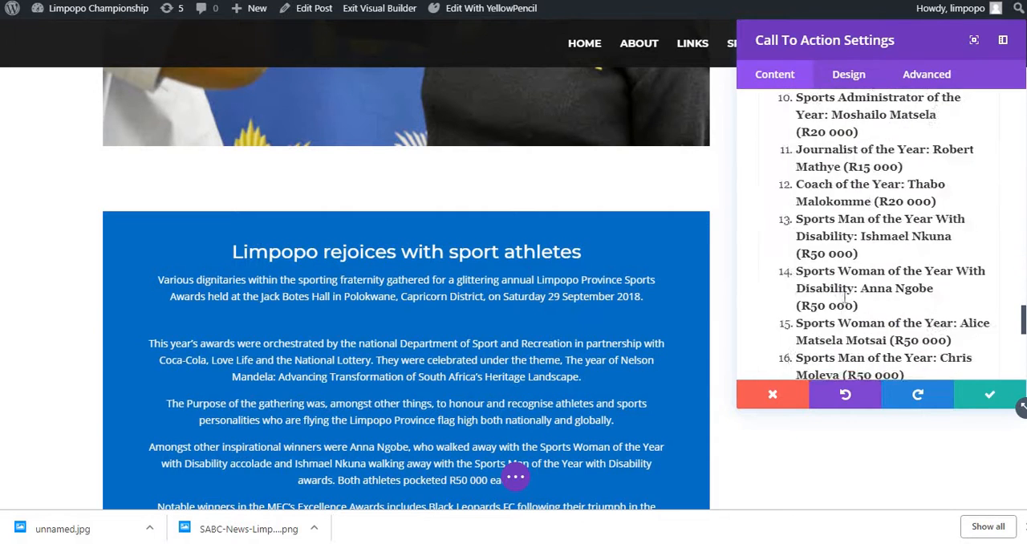
# Step: Make the module's background color fully transparent, rgba(12,113,195,0), set its text color to Dark and apply the settings
pyautogui.click(826, 255)
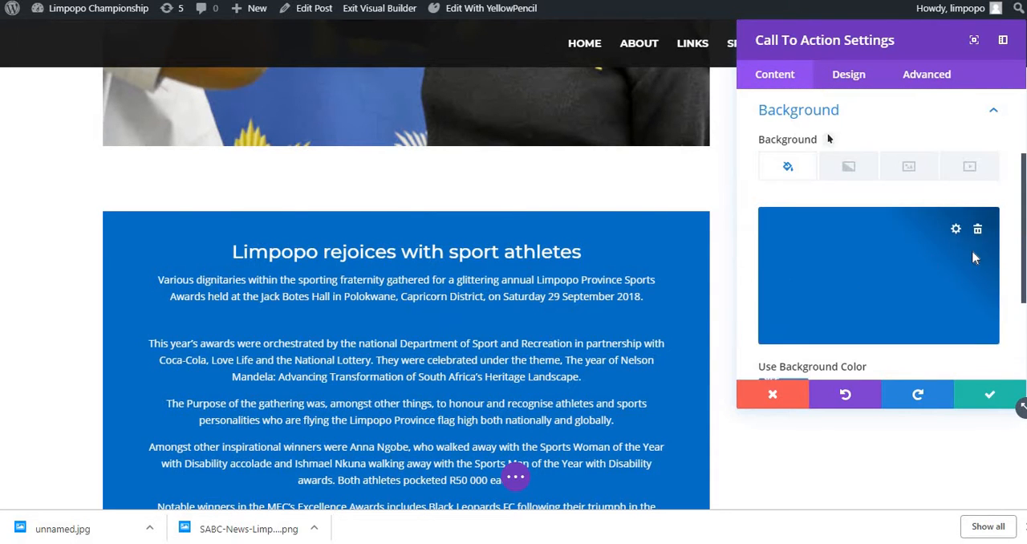
pyautogui.moveTo(980, 232); pyautogui.dragTo(981, 345)
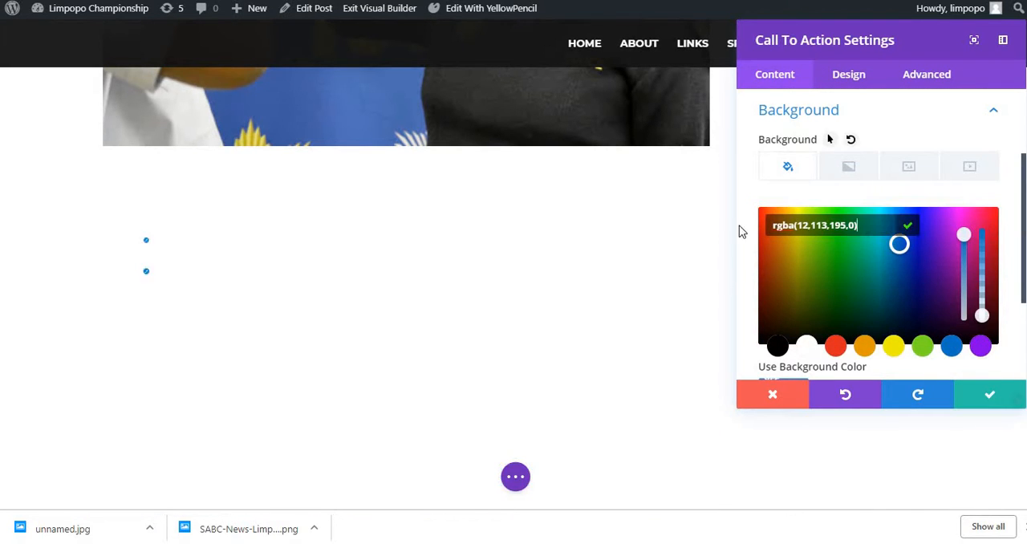
pyautogui.click(848, 75)
pyautogui.click(791, 147)
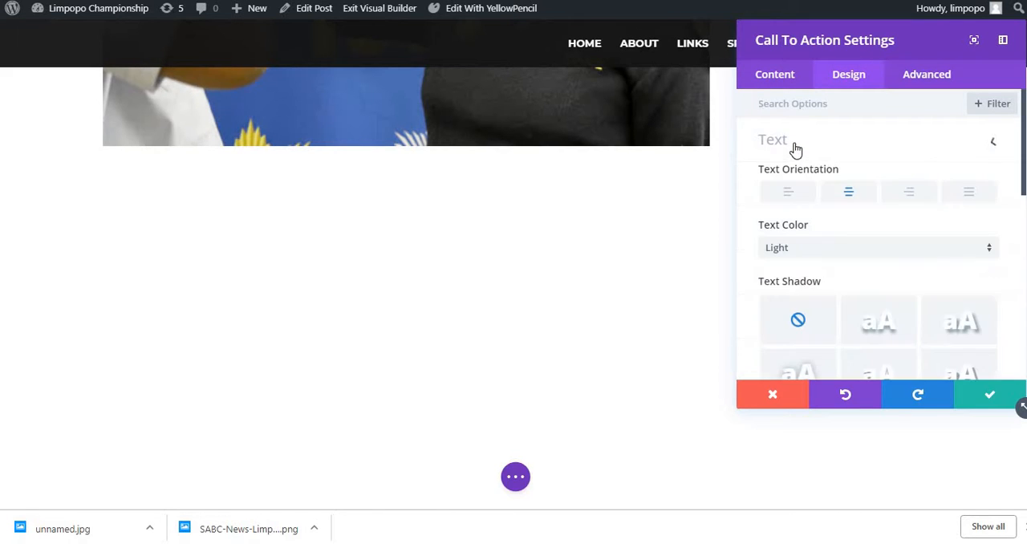
pyautogui.scroll(-1, 794, 184)
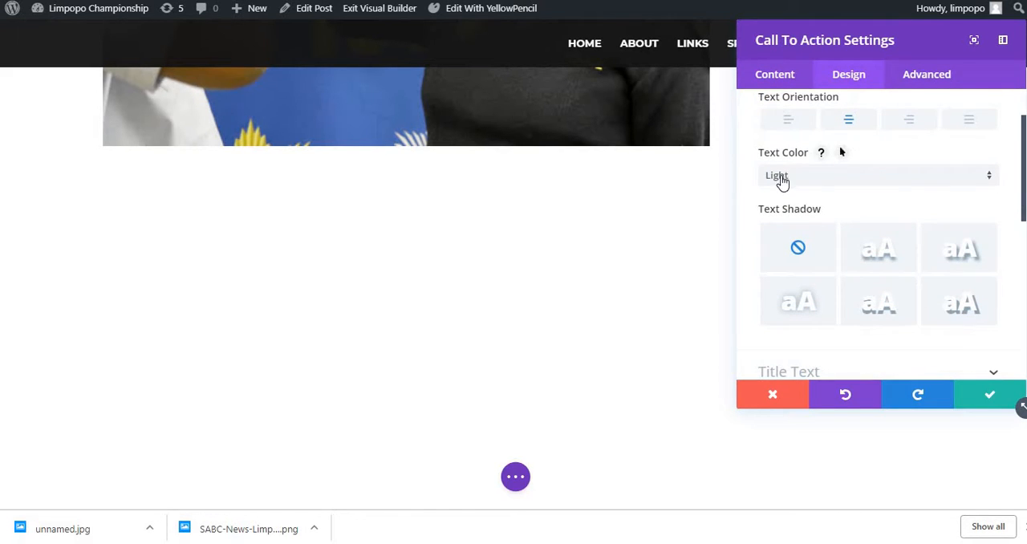
pyautogui.click(782, 179)
pyautogui.click(794, 213)
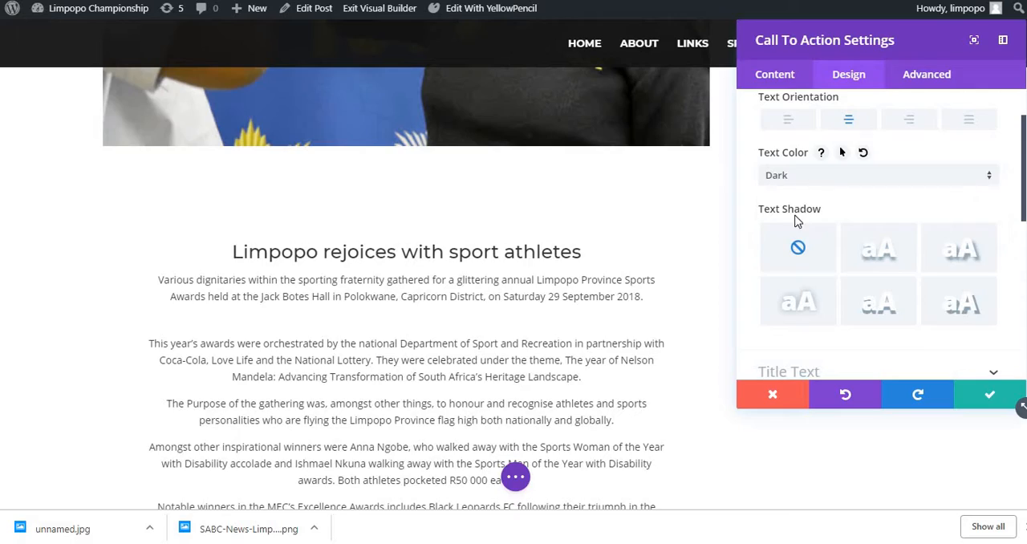
pyautogui.scroll(-3, 367, 302)
pyautogui.scroll(3, 367, 302)
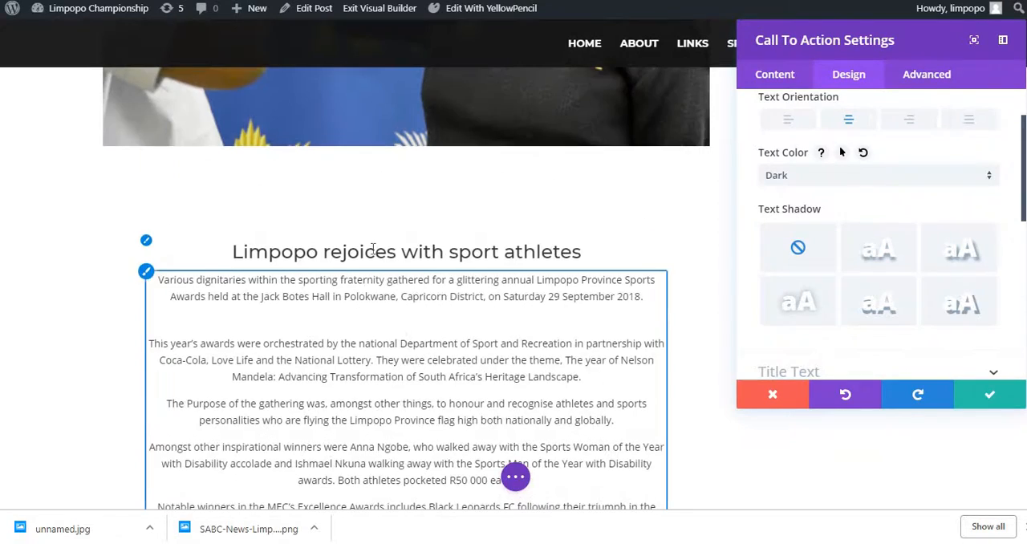
pyautogui.scroll(-2, 841, 152)
pyautogui.scroll(-8, 385, 276)
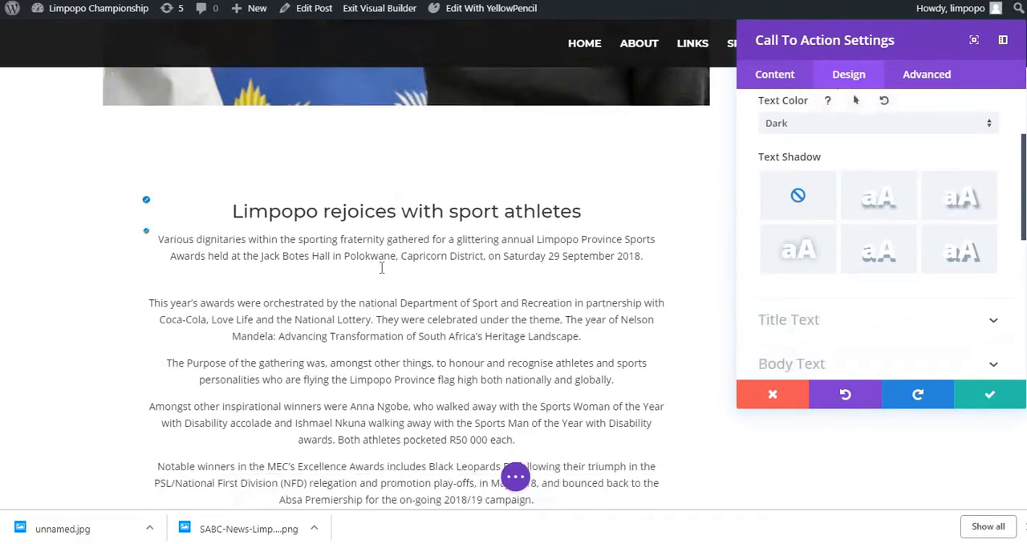
pyautogui.scroll(-4, 385, 275)
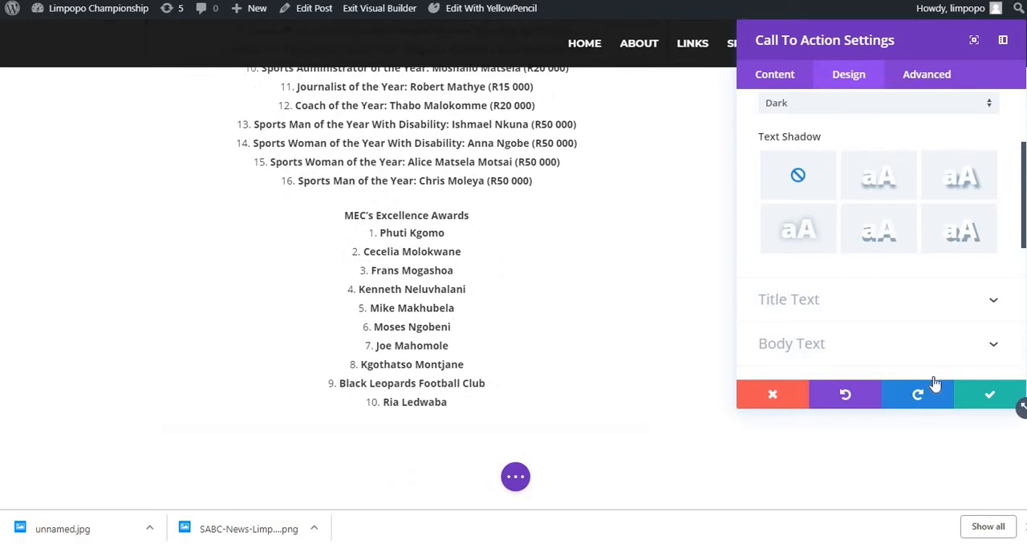
pyautogui.click(989, 396)
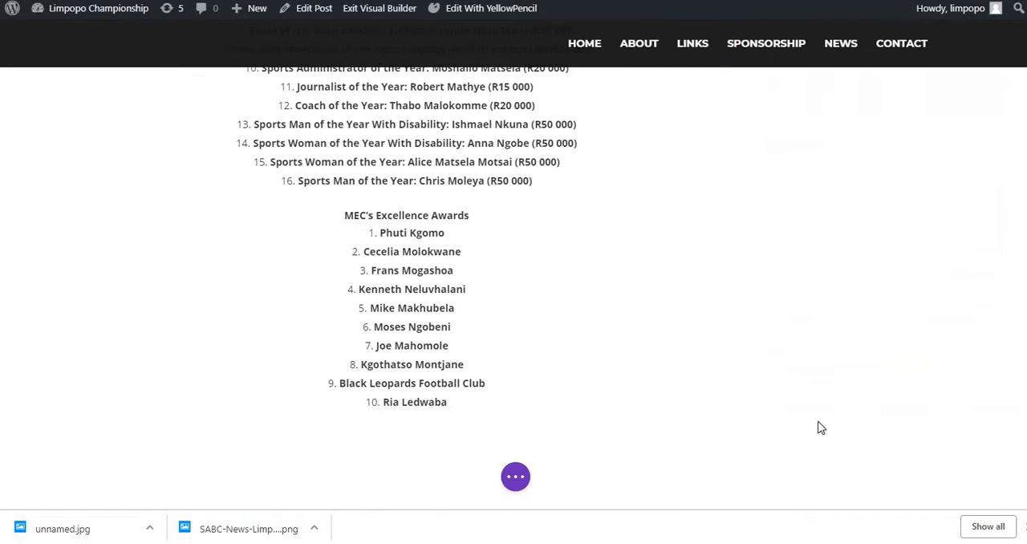
# Step: Save the post layout in the Visual Builder and review the page from the article back up to the headline
pyautogui.click(518, 480)
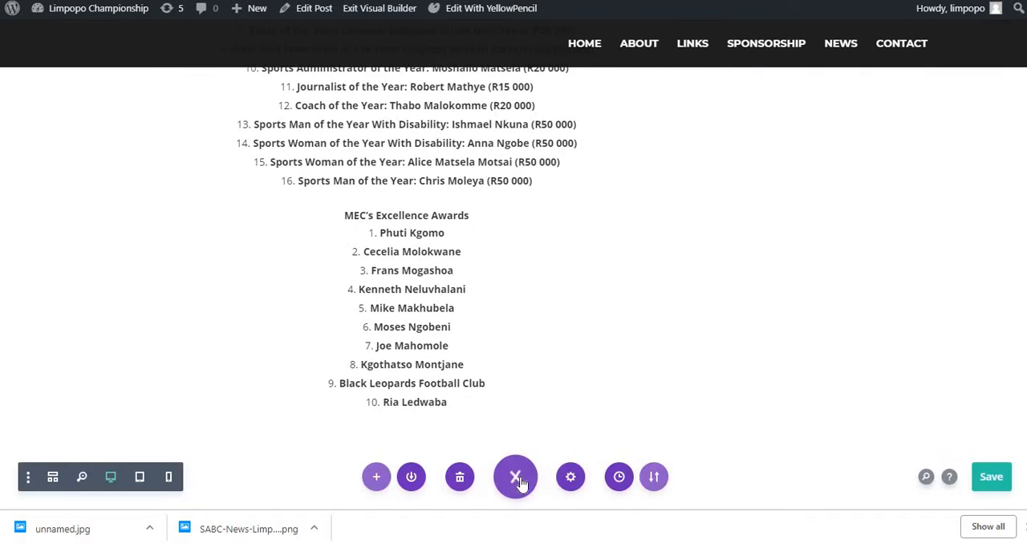
pyautogui.click(993, 478)
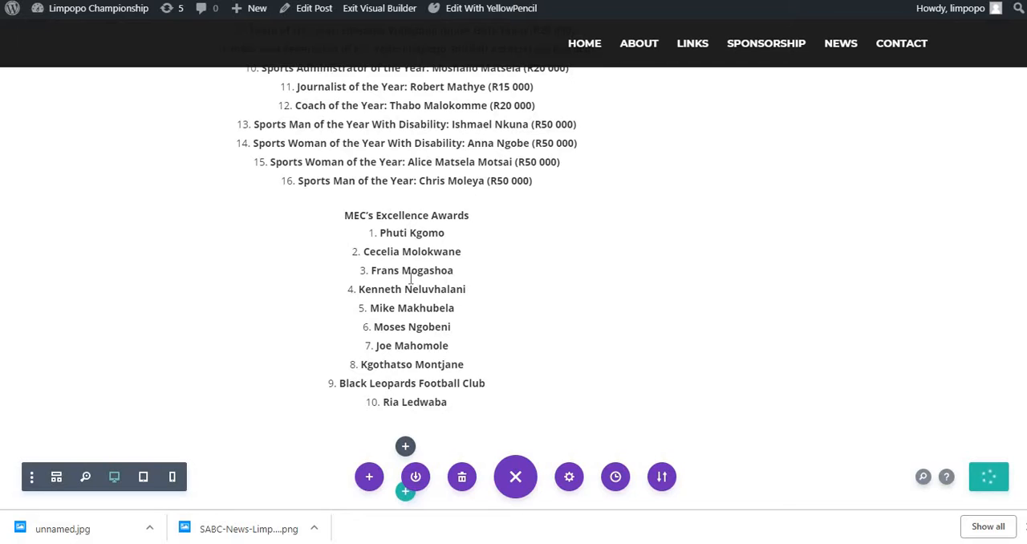
pyautogui.scroll(15, 410, 278)
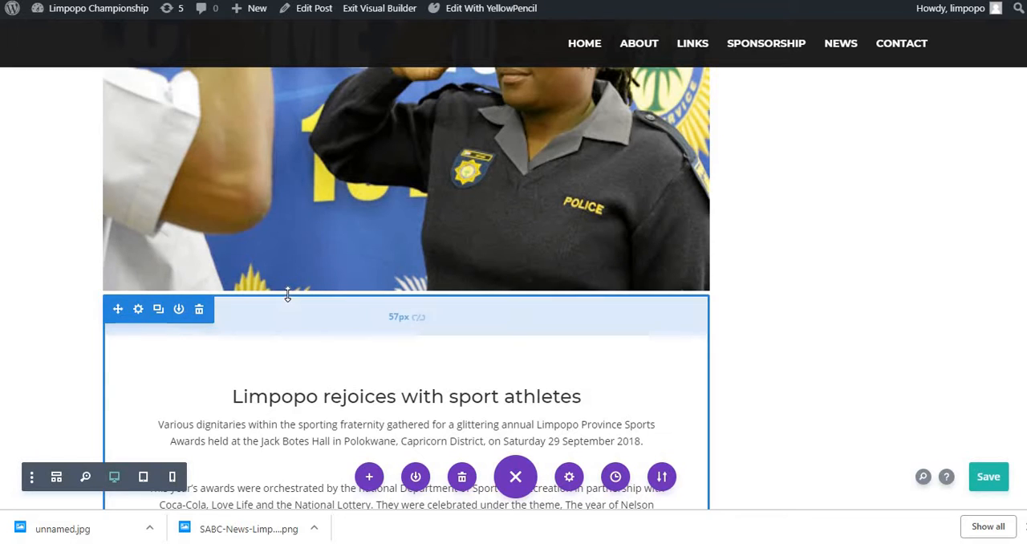
pyautogui.scroll(3, 977, 355)
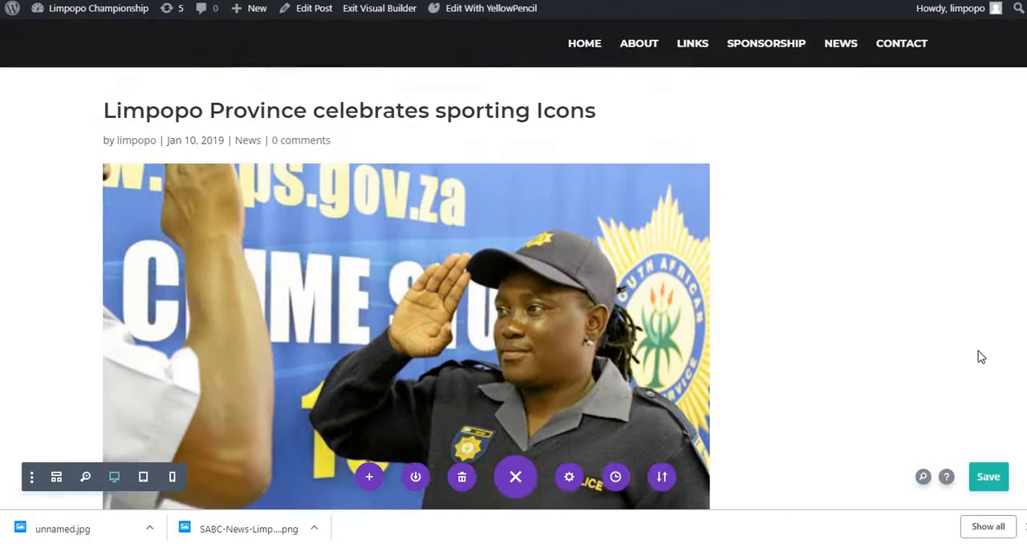
pyautogui.hotkey('ctrl', 's')
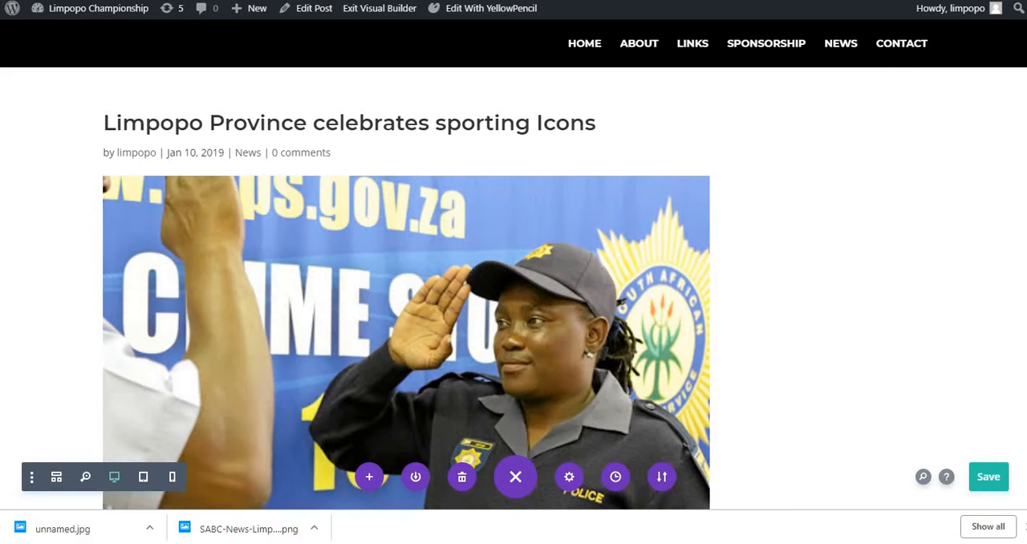
# Step: Open the site's home page and check the new post in the news slider
pyautogui.press('Return')
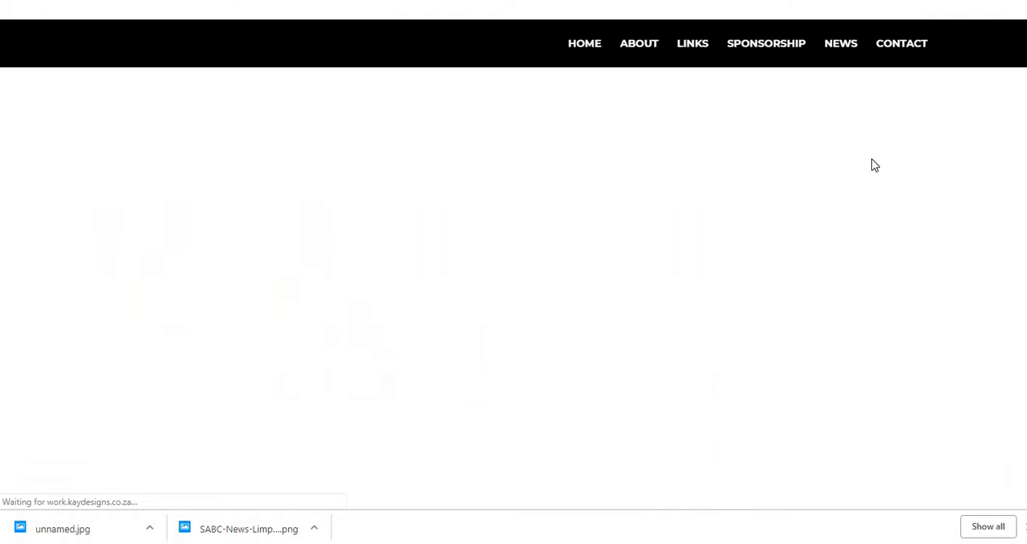
pyautogui.scroll(-20, 657, 218)
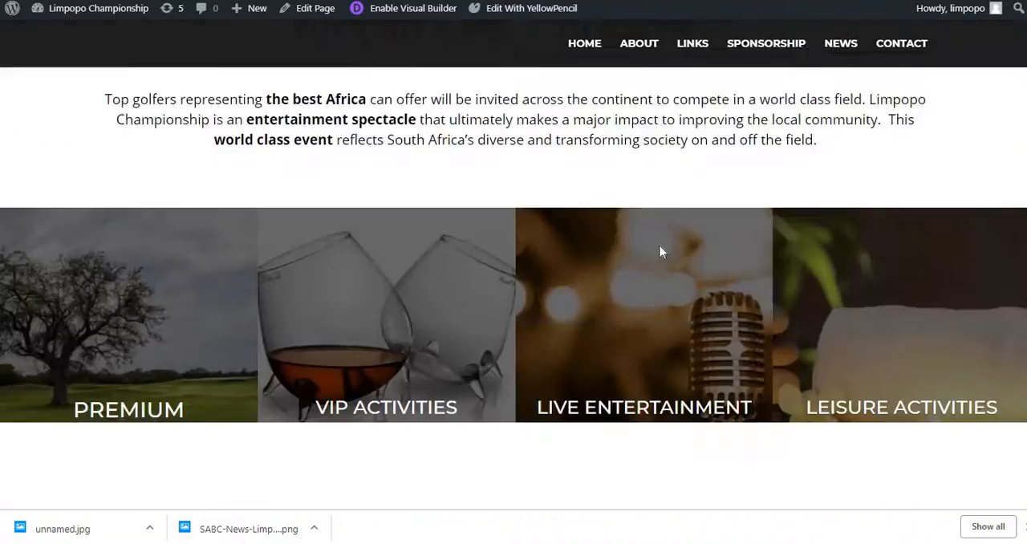
pyautogui.scroll(-8, 660, 261)
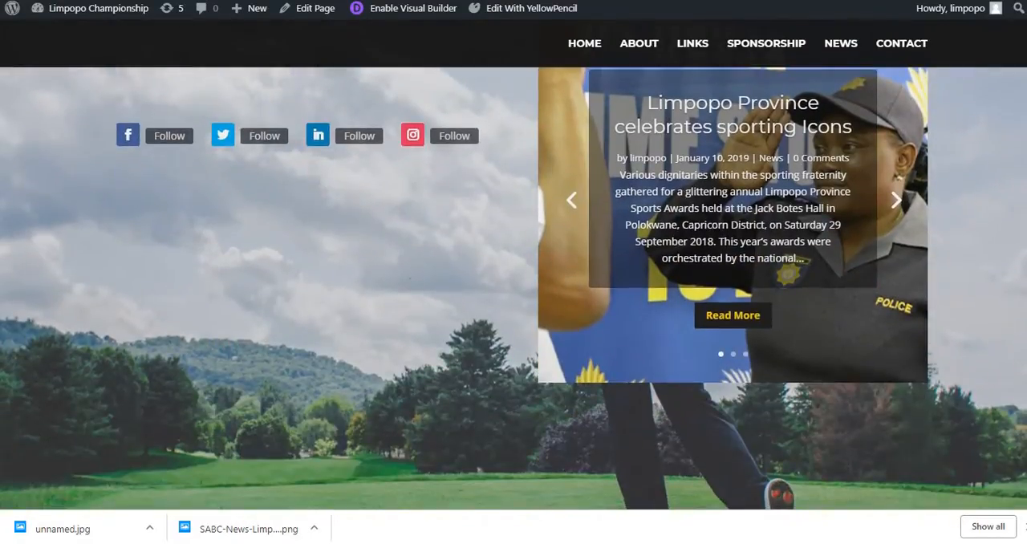
# Step: Browse back and forth through the posts in the home page's news slider
pyautogui.scroll(1, 722, 196)
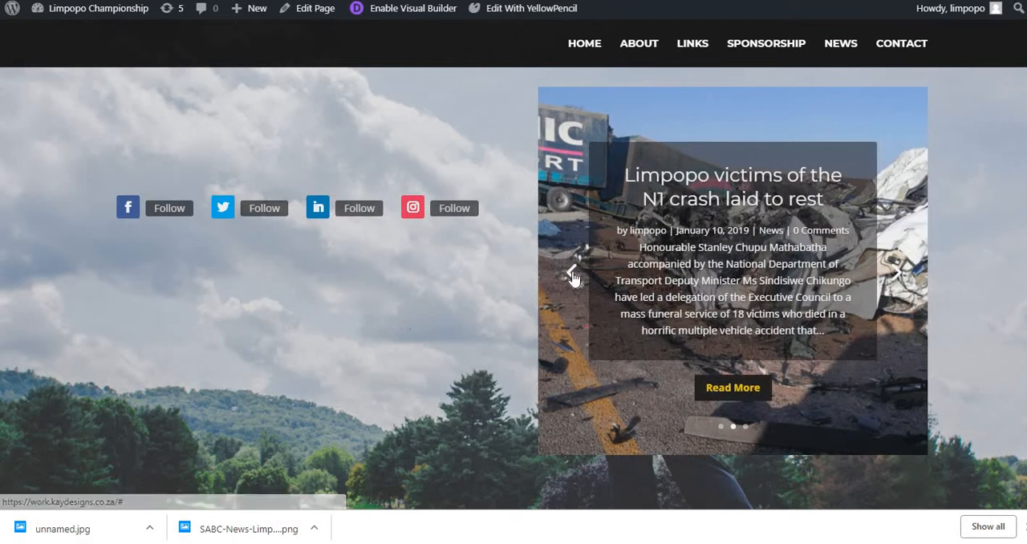
pyautogui.click(573, 275)
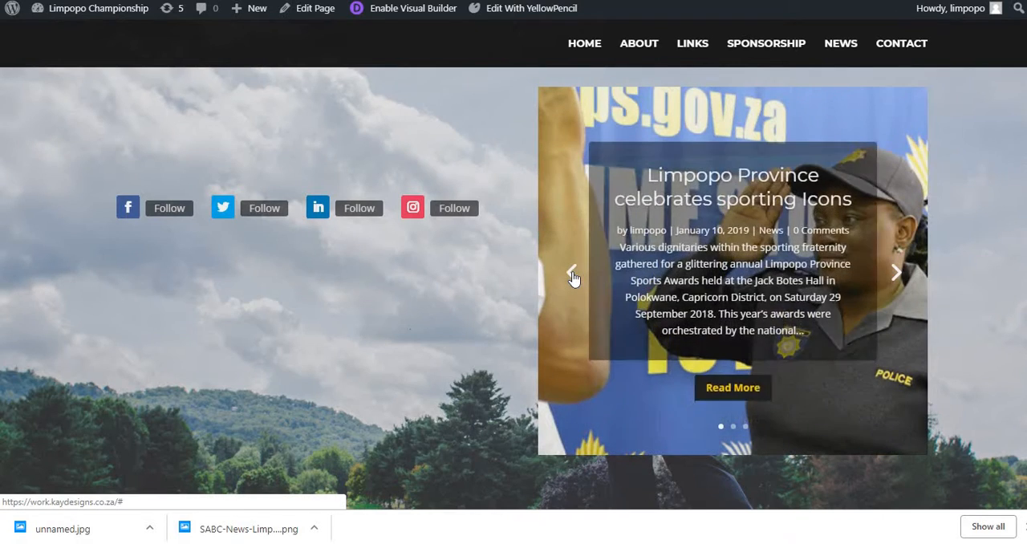
pyautogui.click(572, 275)
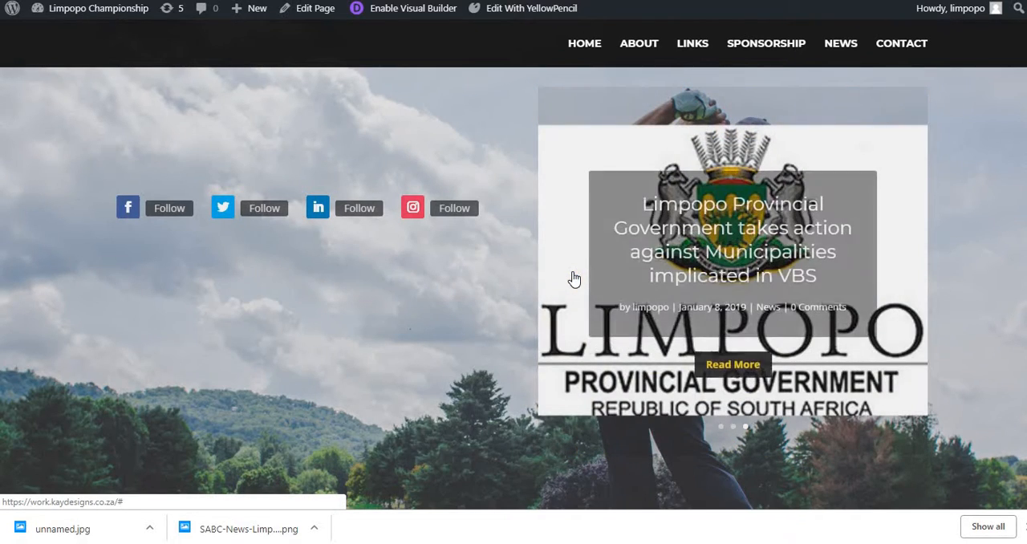
pyautogui.click(576, 268)
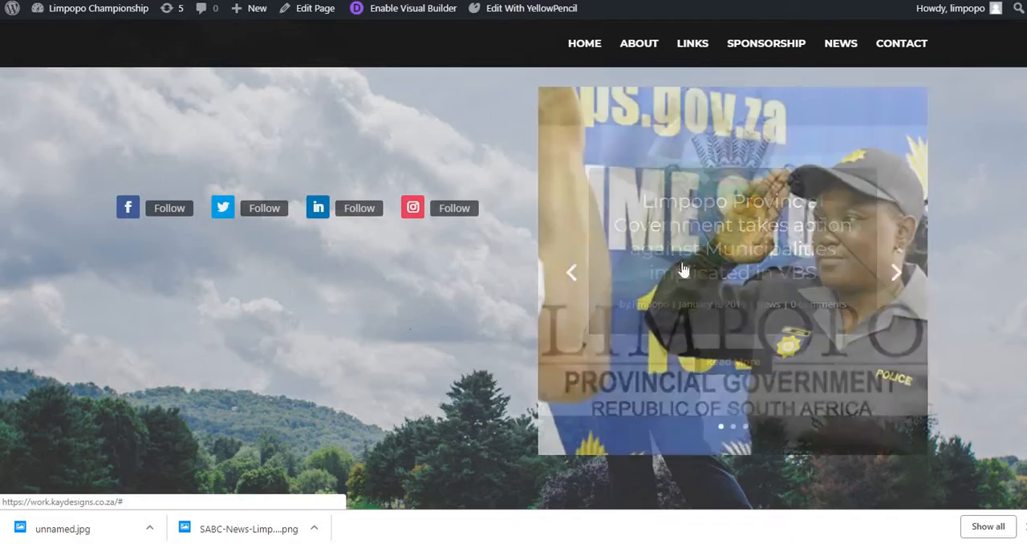
pyautogui.click(899, 274)
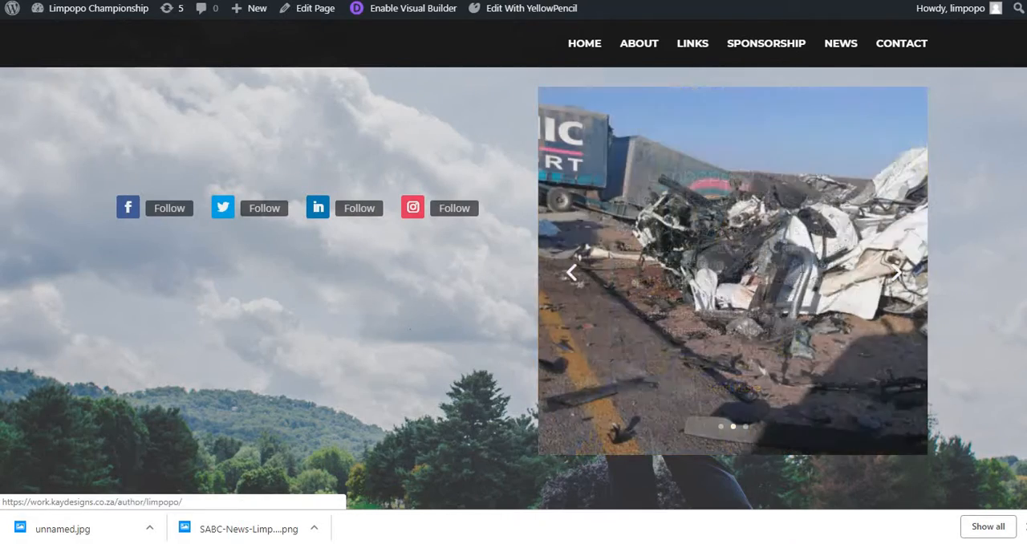
pyautogui.scroll(-3, 722, 233)
pyautogui.scroll(3, 723, 241)
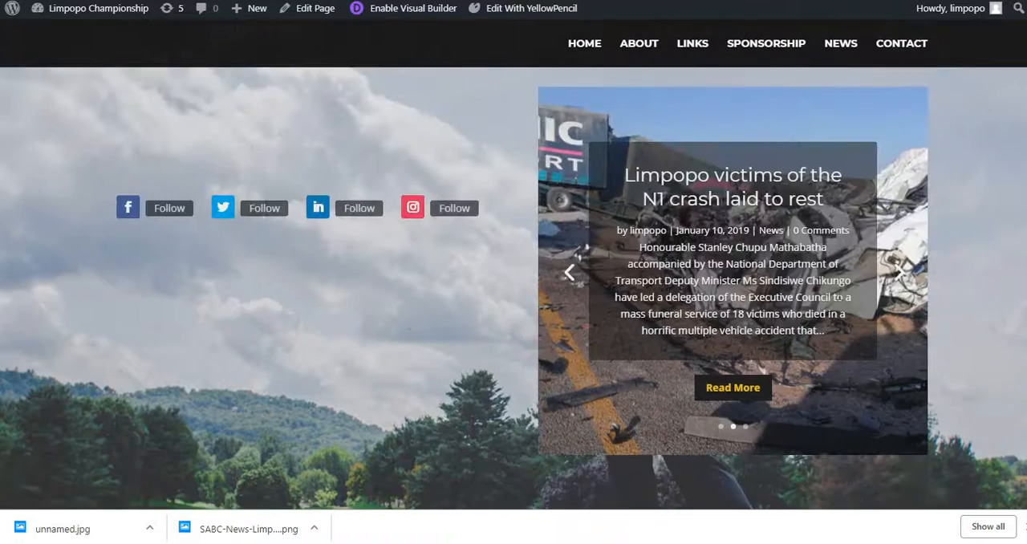
# Step: Enable the Visual Builder on the home page and open the settings of the post slider in the News section
pyautogui.scroll(1, 562, 104)
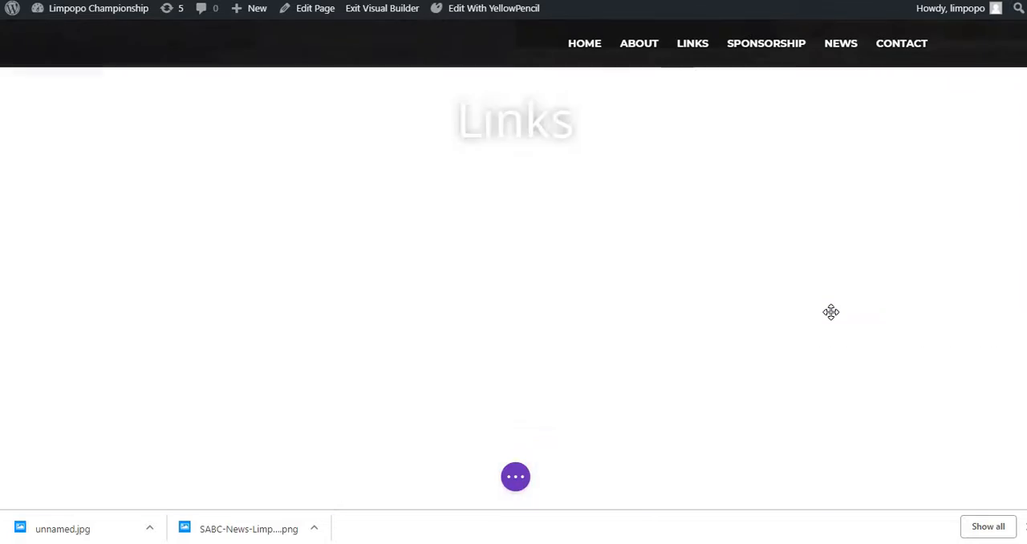
pyautogui.scroll(-15, 830, 312)
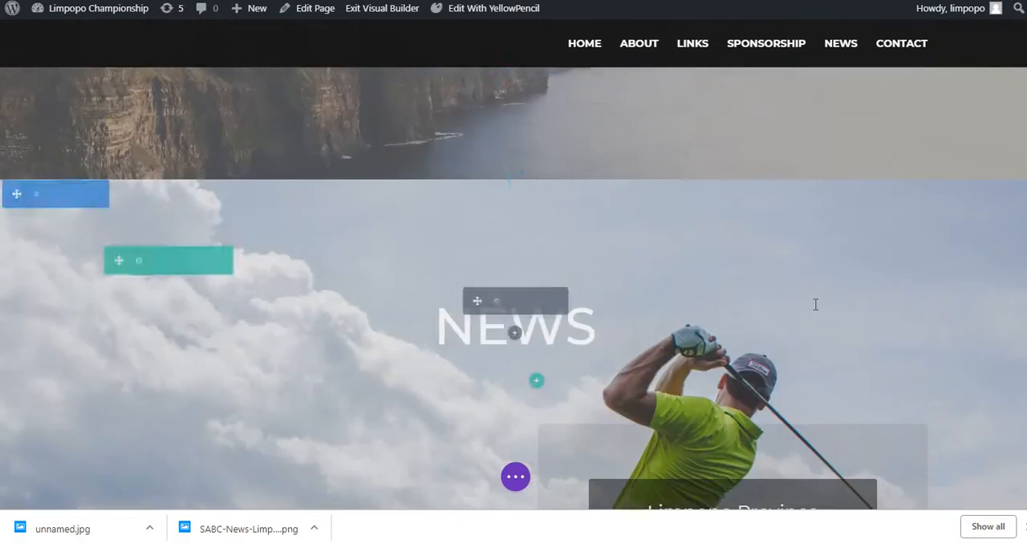
pyautogui.scroll(-5, 815, 304)
pyautogui.scroll(1, 722, 153)
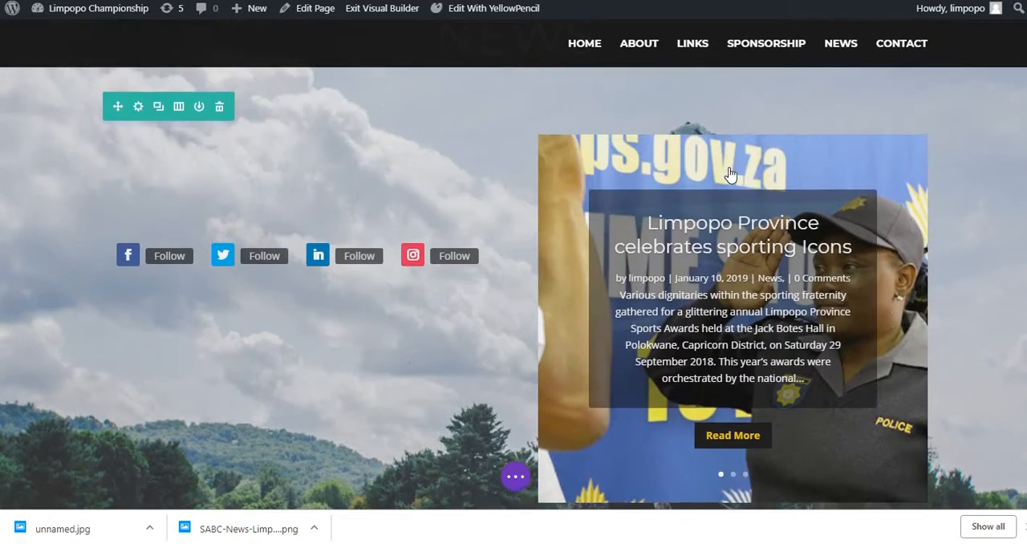
pyautogui.click(713, 172)
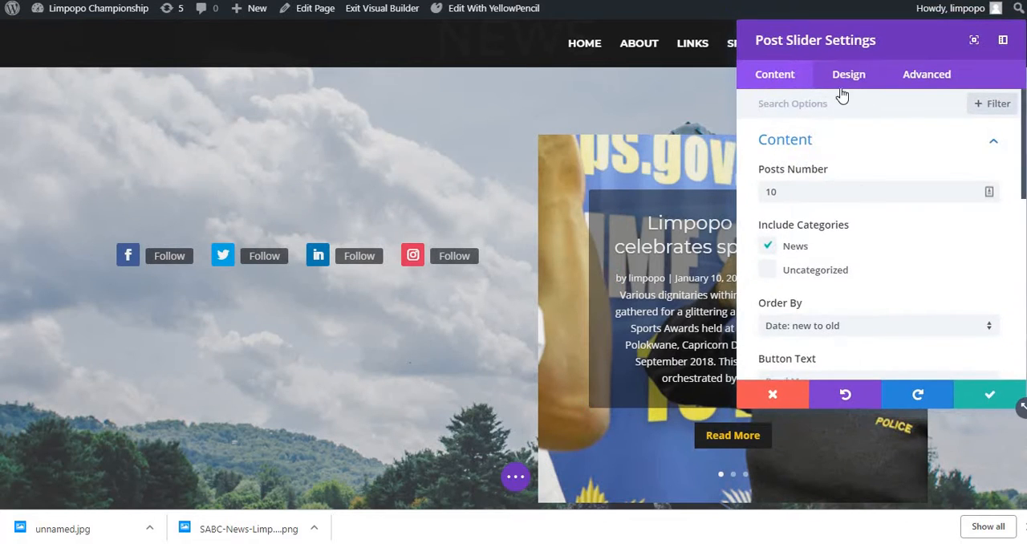
# Step: Turn on the post slider's Automatic Animation with a speed of 5000 ms and apply the settings
pyautogui.click(848, 74)
pyautogui.scroll(-4, 823, 227)
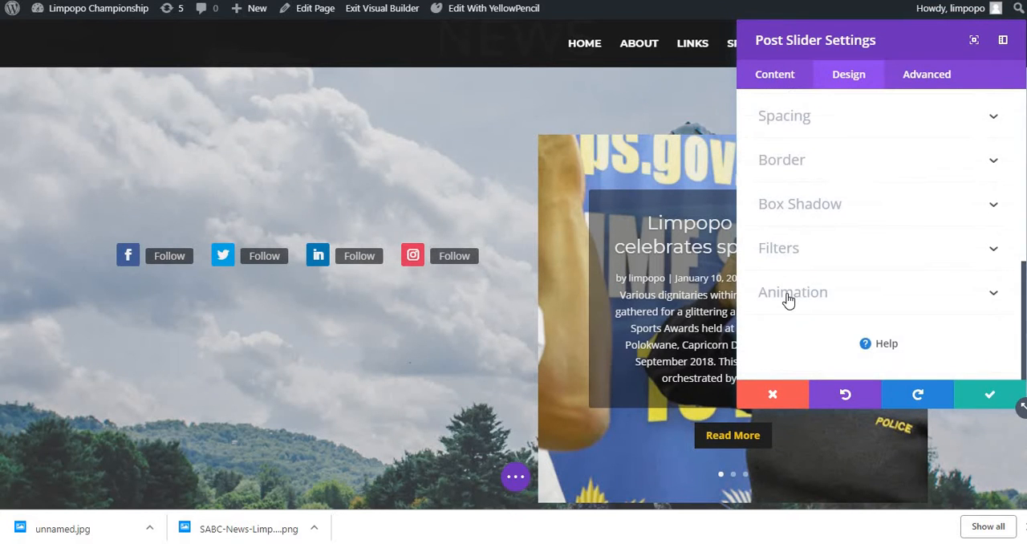
pyautogui.click(787, 294)
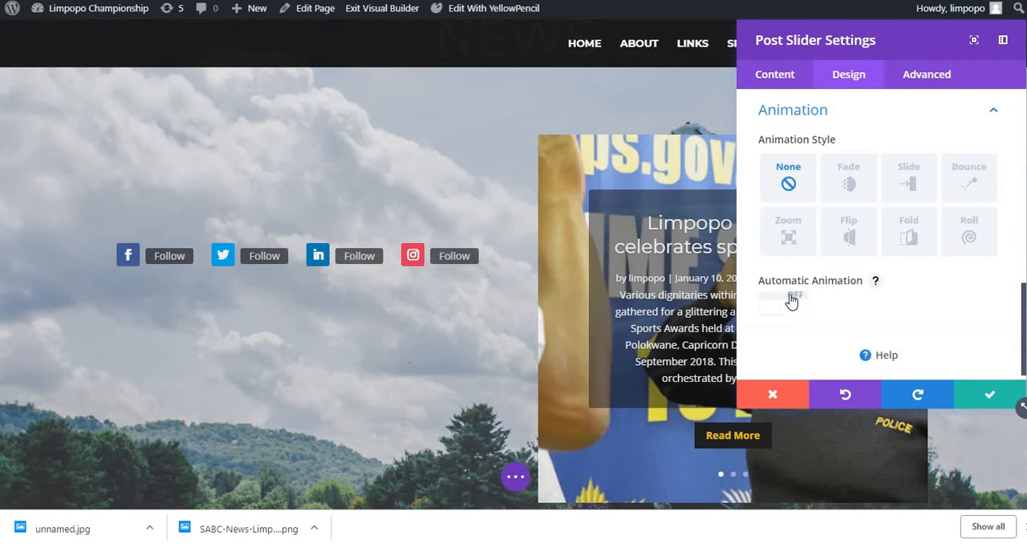
pyautogui.click(790, 298)
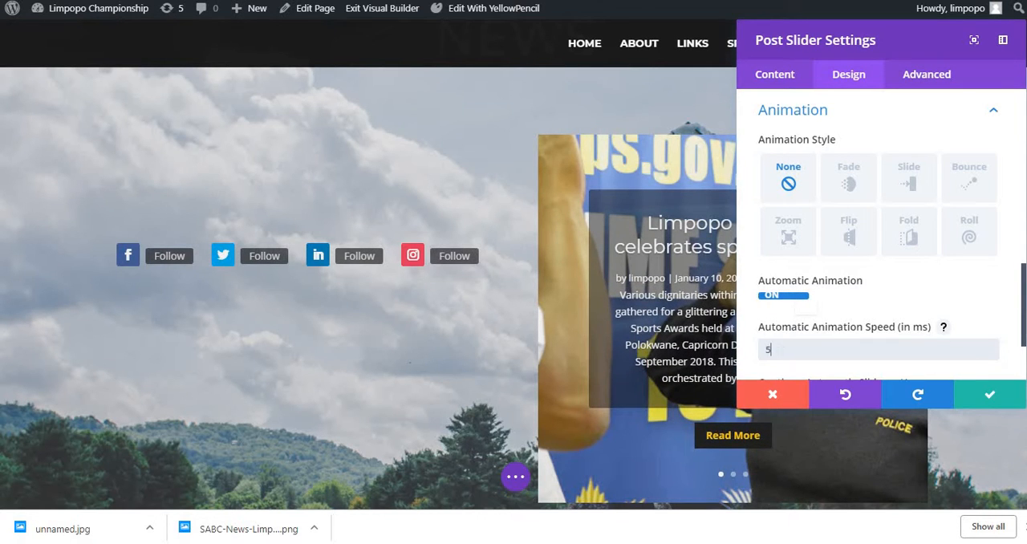
pyautogui.write('000')
pyautogui.scroll(-2, 789, 290)
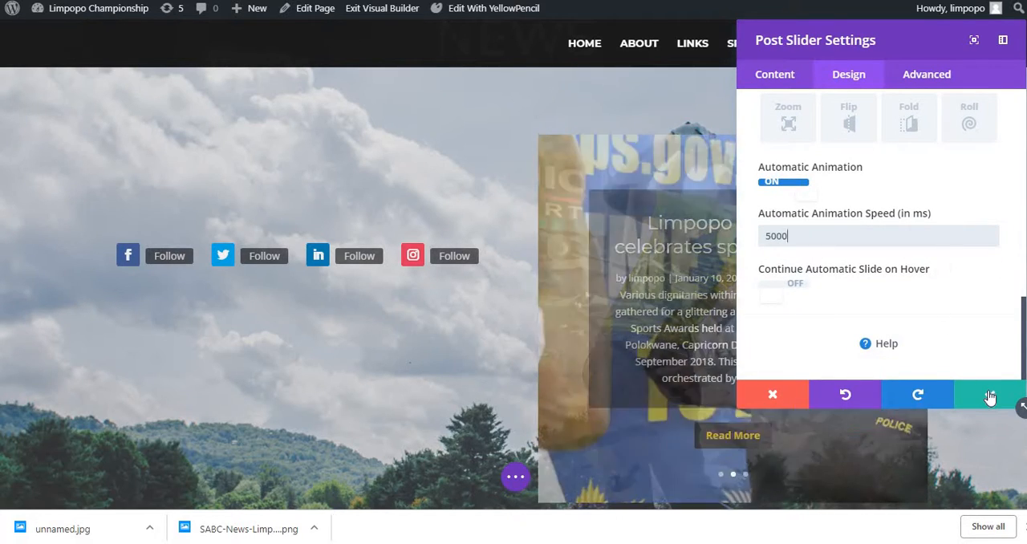
pyautogui.click(989, 395)
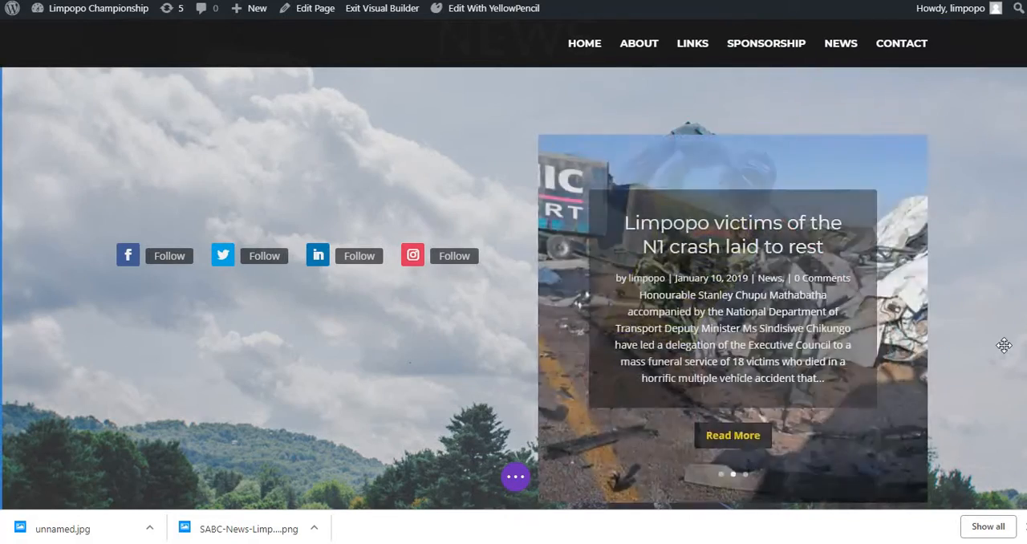
# Step: Save the home page layout and check that the news slider advances automatically
pyautogui.hotkey('ctrl', 's')
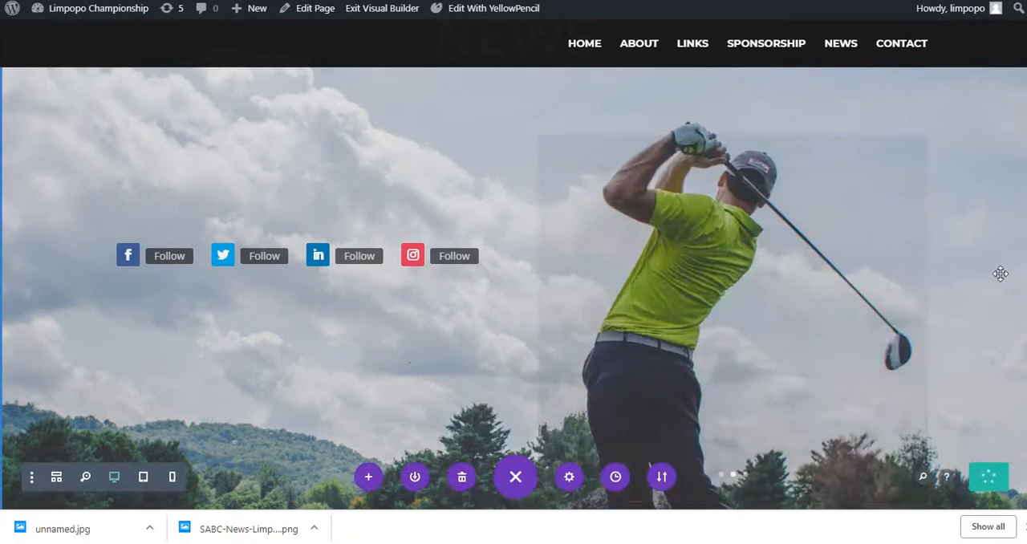
pyautogui.scroll(-1, 1000, 274)
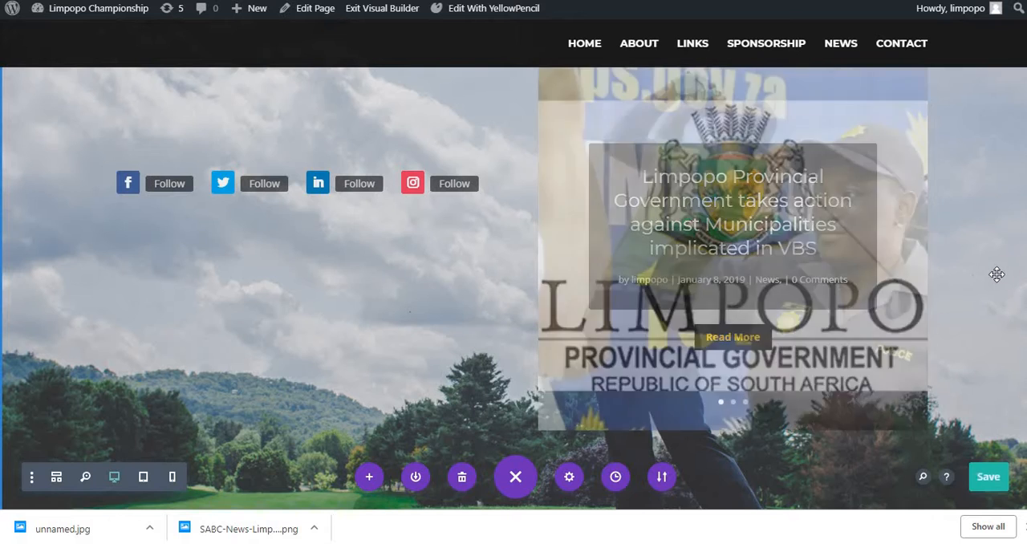
pyautogui.scroll(1, 986, 282)
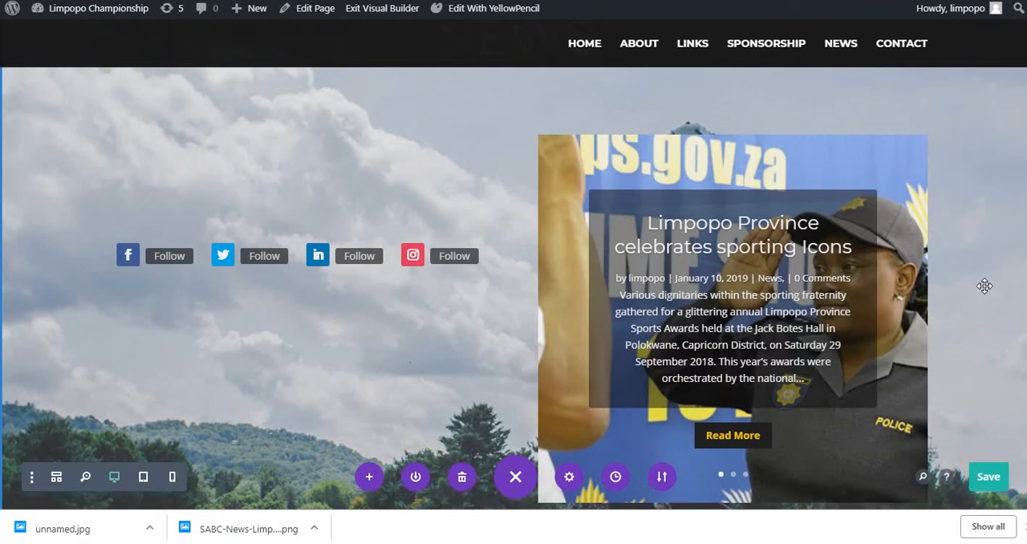
pyautogui.moveTo(296, 224)
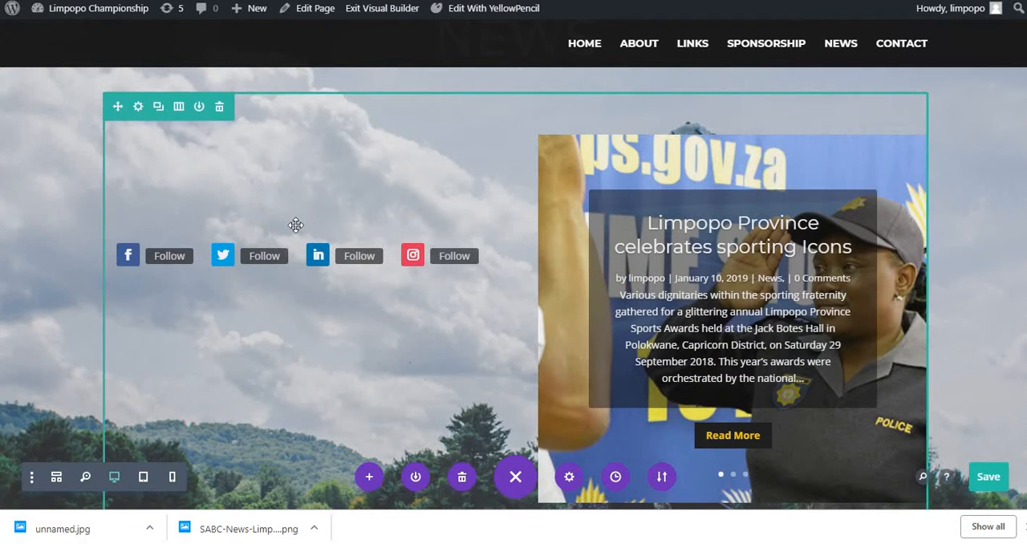